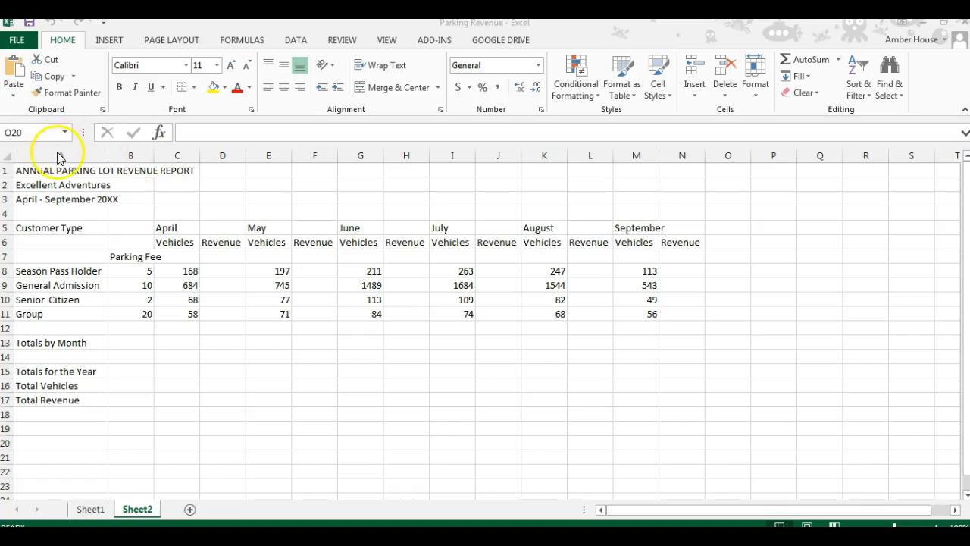
# Step: Change the date subtitle in A3 to April - September 2016
pyautogui.click(42, 200)
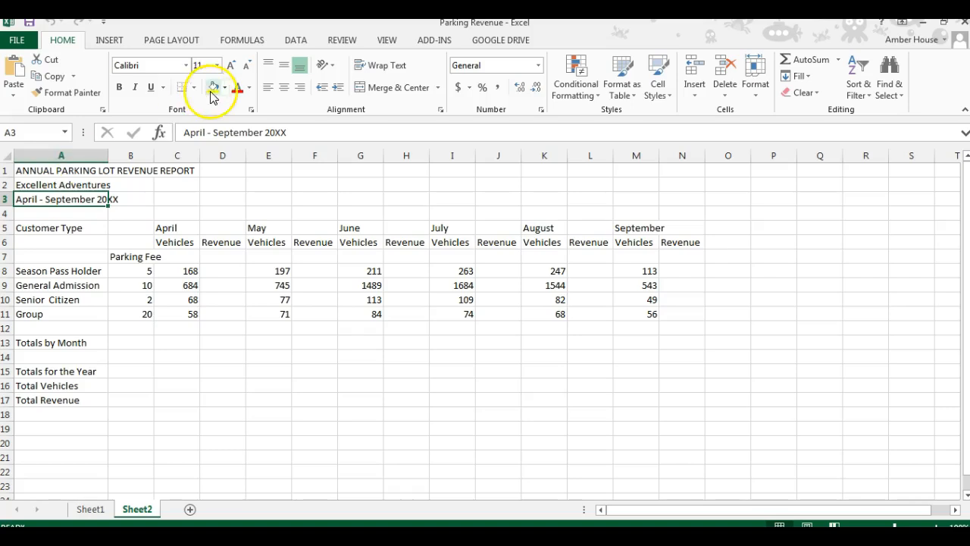
pyautogui.click(299, 133)
pyautogui.press('BackSpace')
pyautogui.press('BackSpace')
pyautogui.write('16')
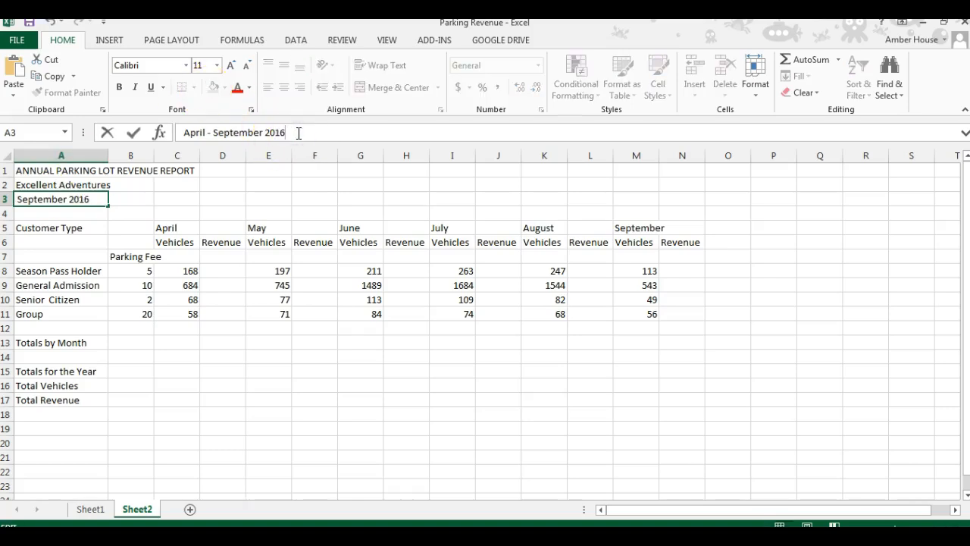
pyautogui.press('Return')
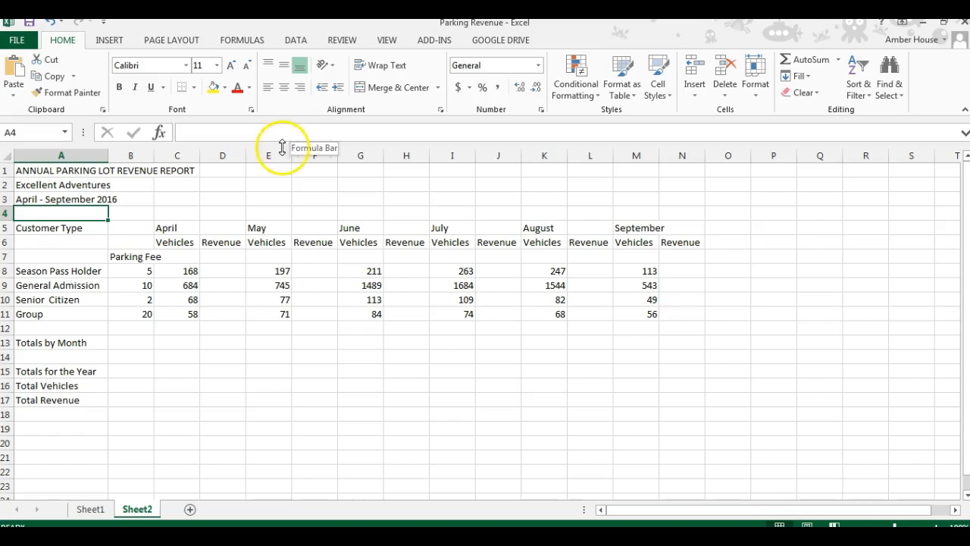
# Step: Make the report title in A1 bold and set its font size to 14
pyautogui.click(48, 173)
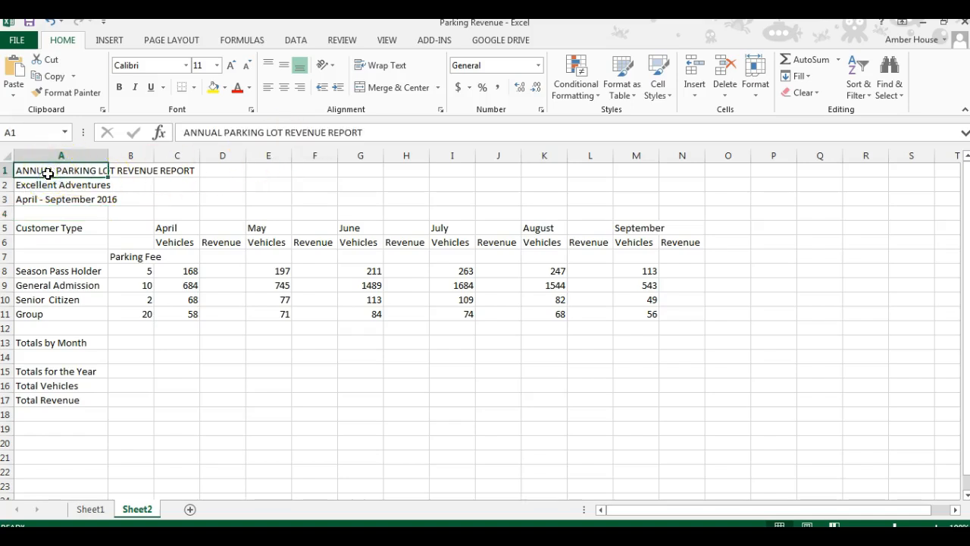
pyautogui.click(121, 89)
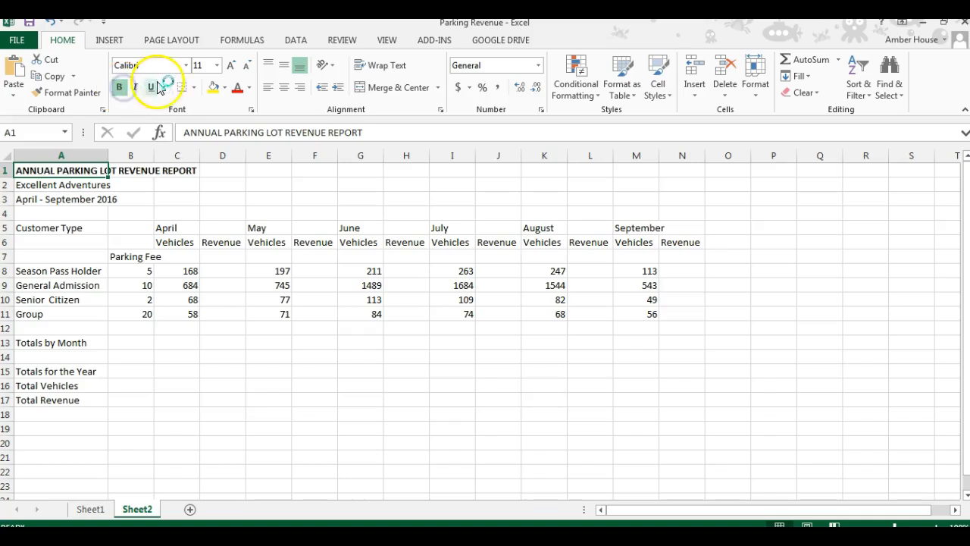
pyautogui.click(230, 70)
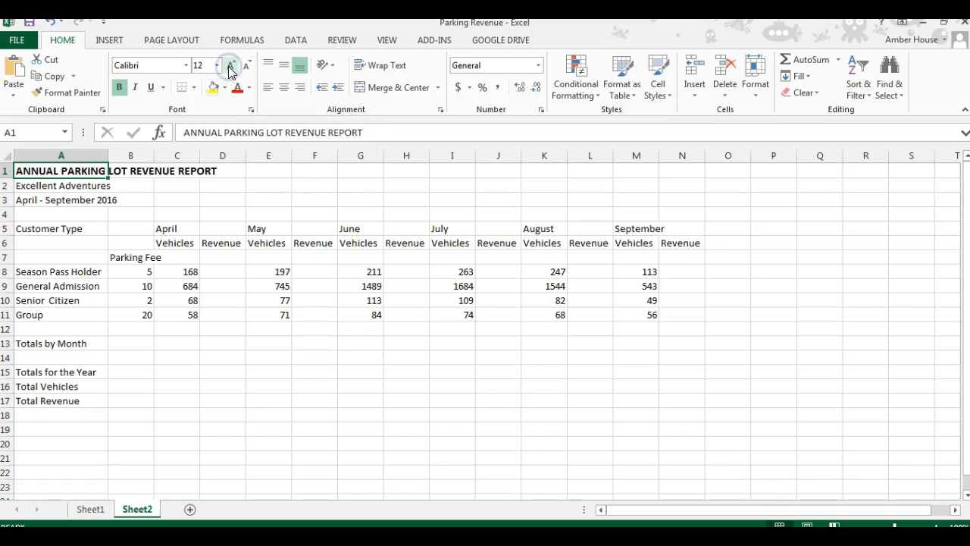
pyautogui.click(229, 70)
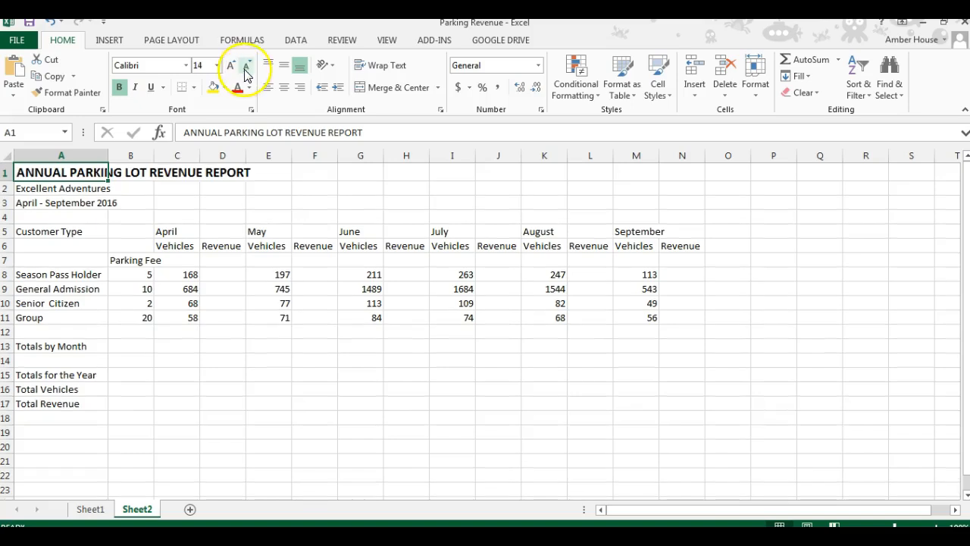
pyautogui.click(246, 68)
pyautogui.click(247, 70)
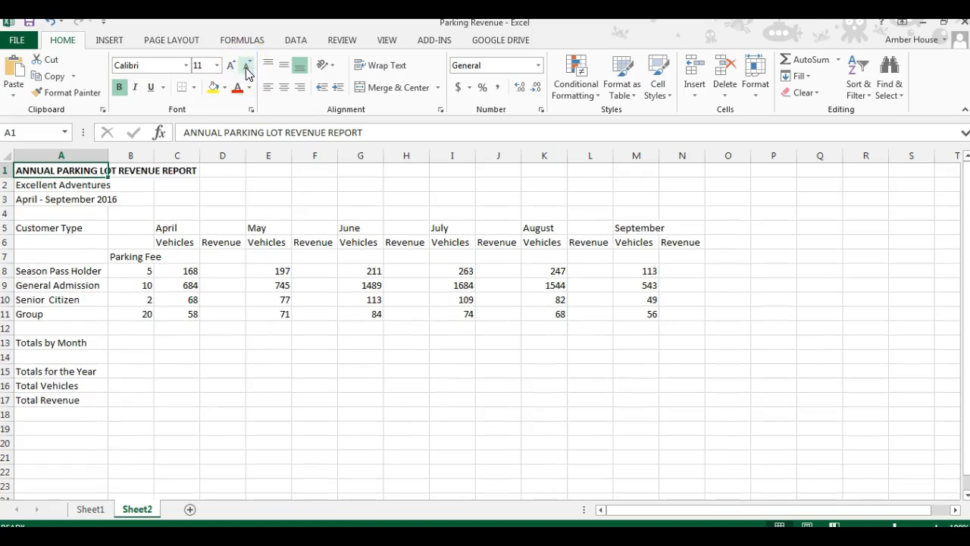
pyautogui.click(217, 66)
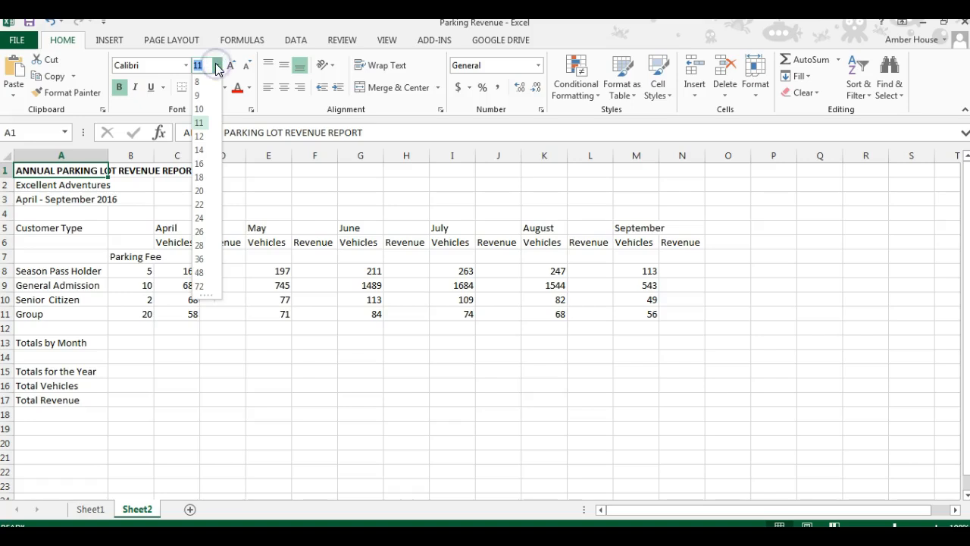
pyautogui.click(198, 150)
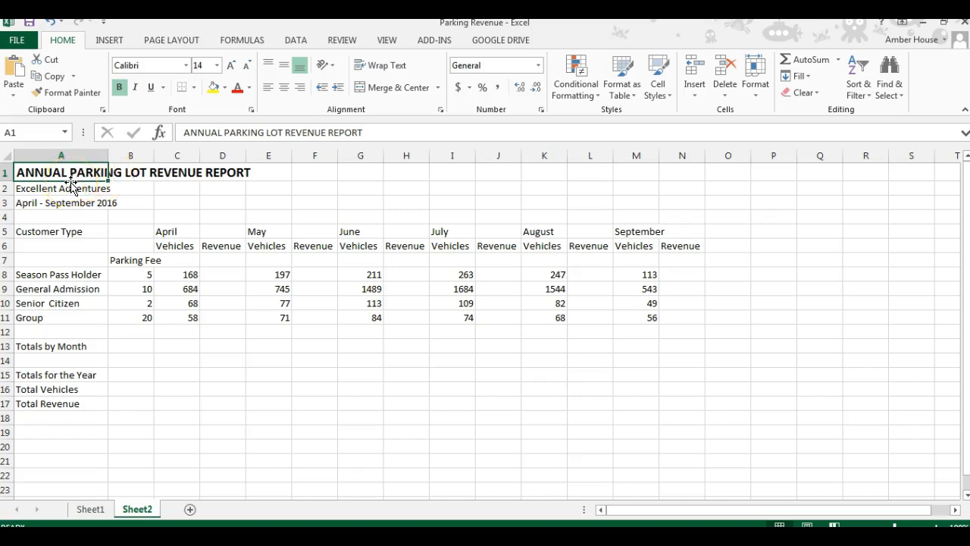
# Step: Merge and center the report title across columns A to N in row 1
pyautogui.moveTo(70, 185); pyautogui.dragTo(372, 176)
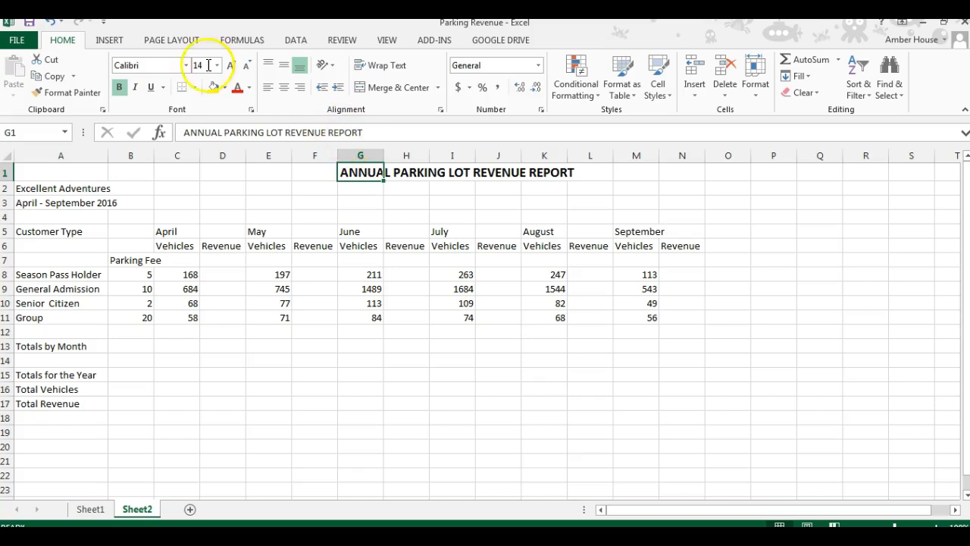
pyautogui.click(50, 22)
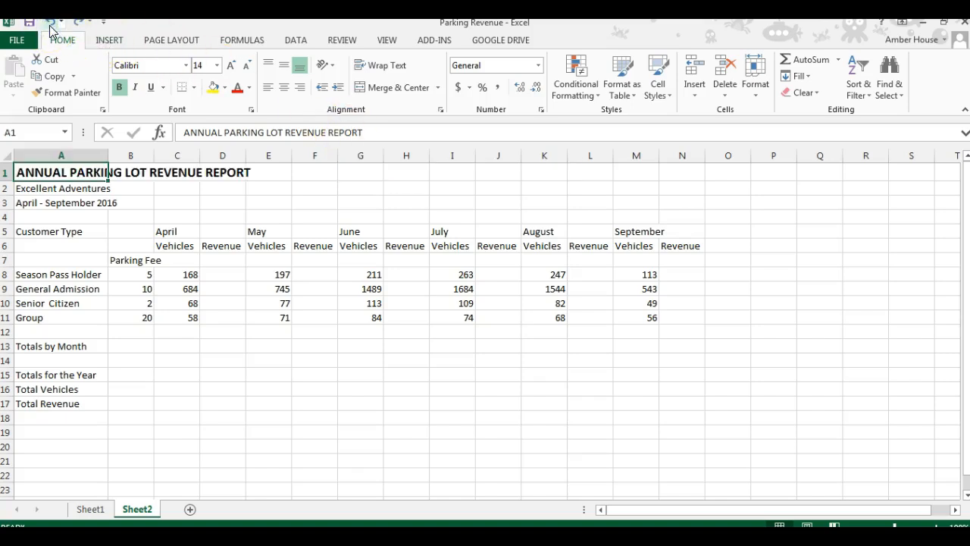
pyautogui.click(69, 174)
pyautogui.moveTo(68, 174); pyautogui.dragTo(673, 169)
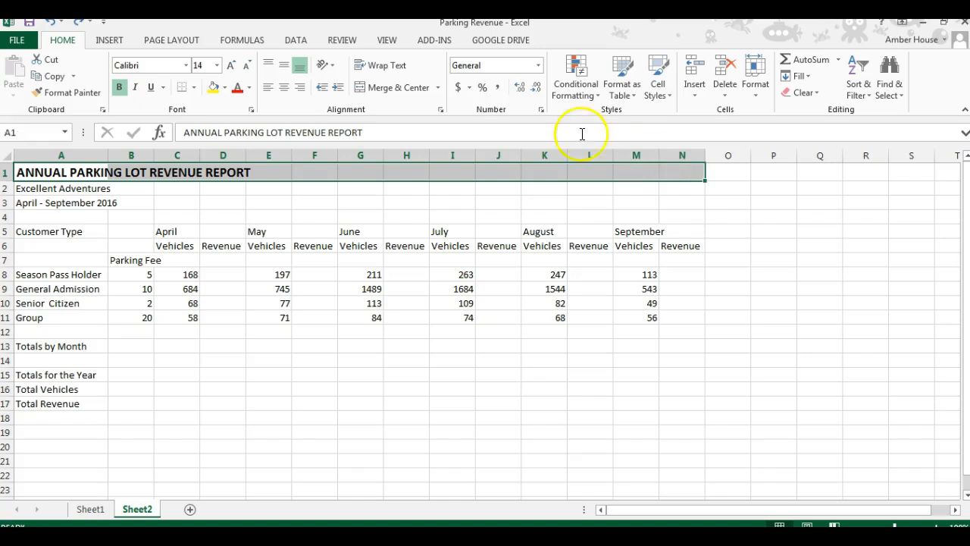
pyautogui.click(387, 90)
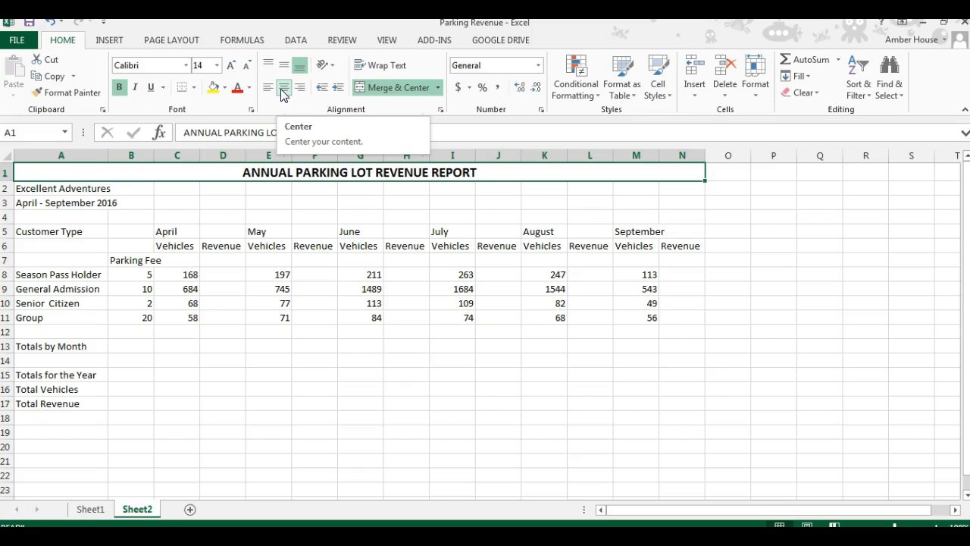
# Step: Merge and center Excellent Adventures across columns A to N in row 2
pyautogui.click(69, 189)
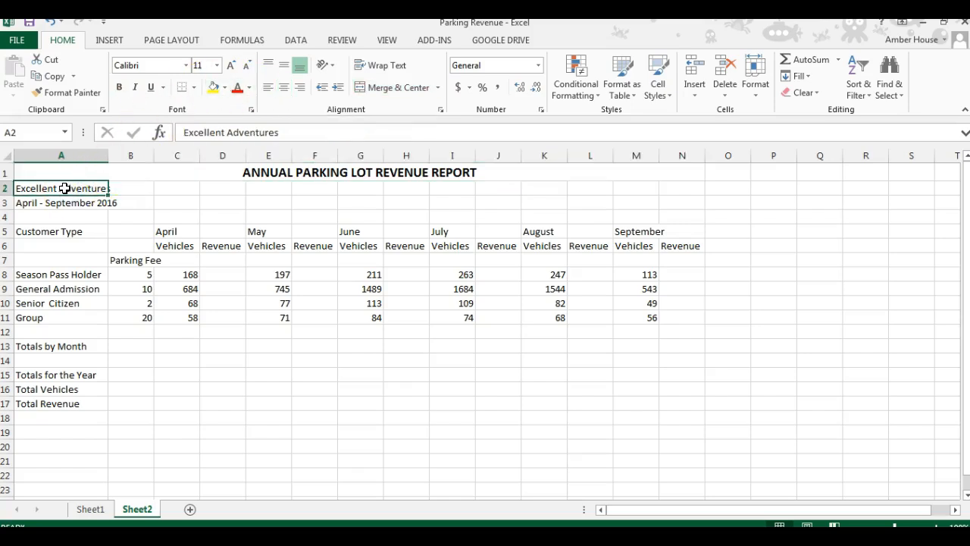
pyautogui.moveTo(66, 188); pyautogui.dragTo(672, 196)
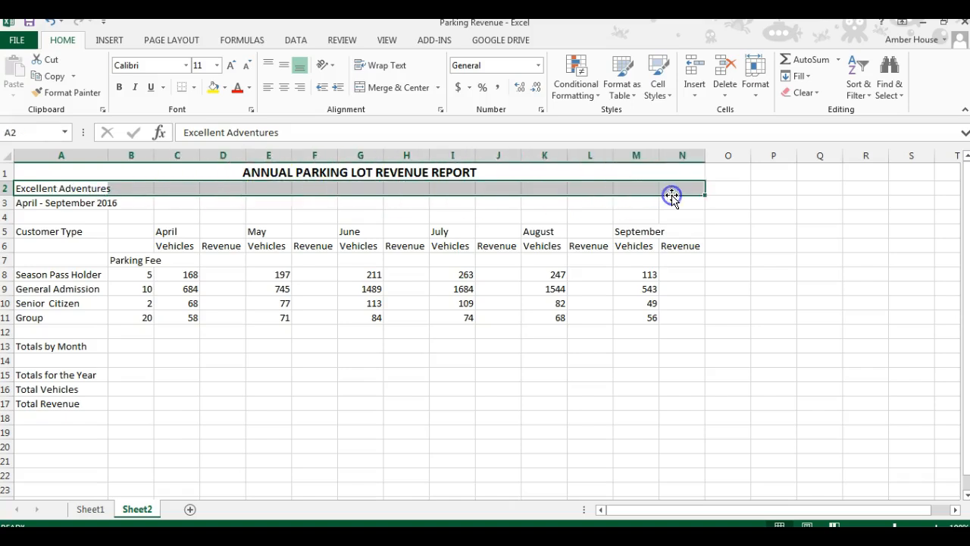
pyautogui.click(373, 88)
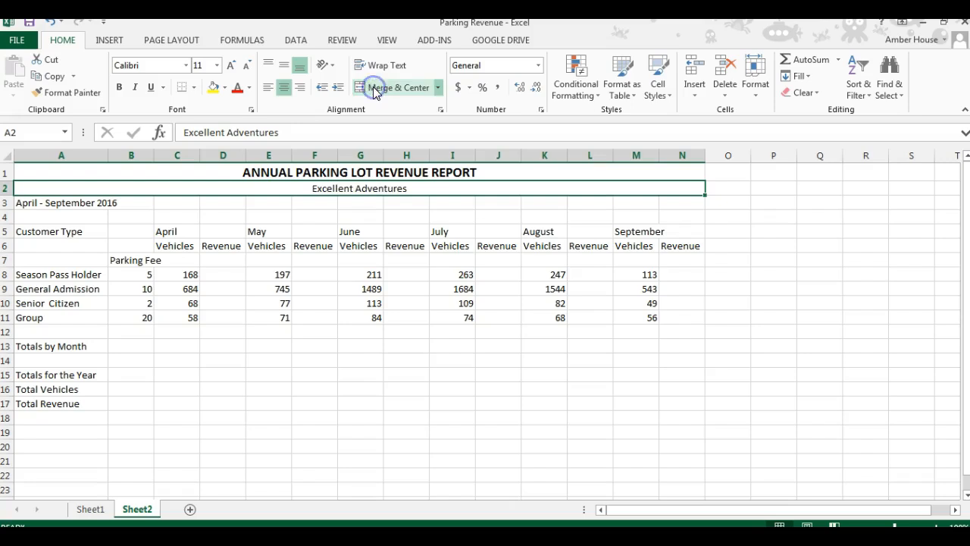
# Step: Merge and center the April - September 2016 line across columns A to N in row 3
pyautogui.click(84, 202)
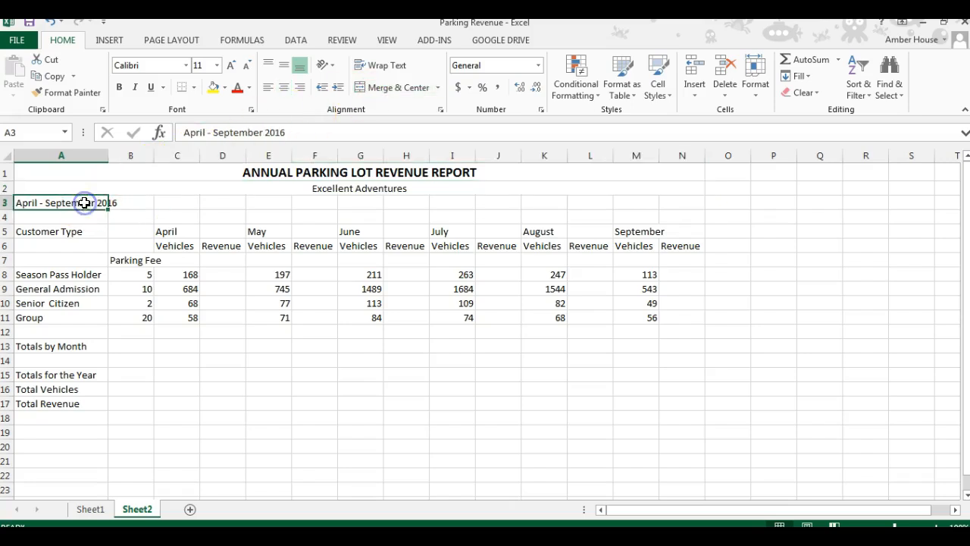
pyautogui.moveTo(84, 202); pyautogui.dragTo(683, 204)
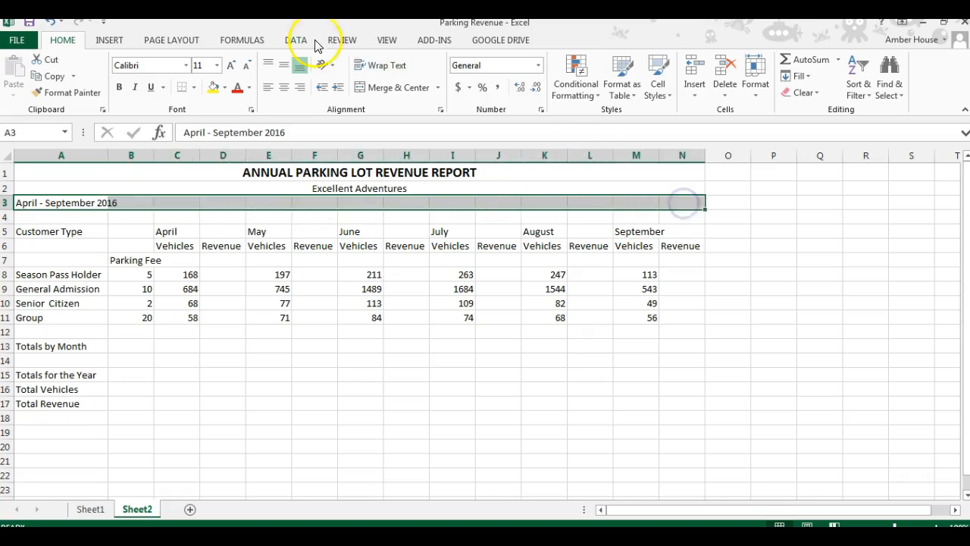
pyautogui.click(379, 90)
# Step: Make the header rows 5 through 7 bold
pyautogui.click(389, 238)
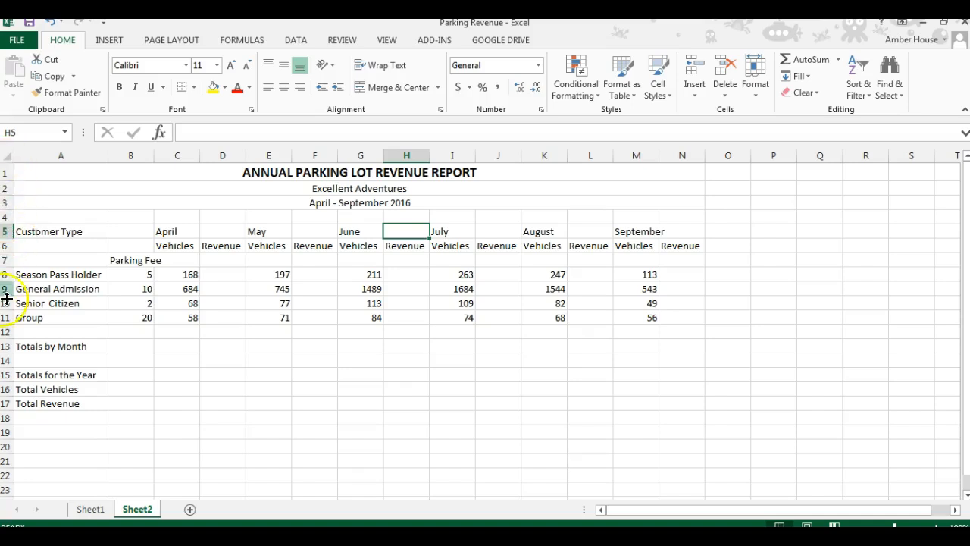
pyautogui.click(8, 231)
pyautogui.moveTo(6, 231); pyautogui.dragTo(5, 256)
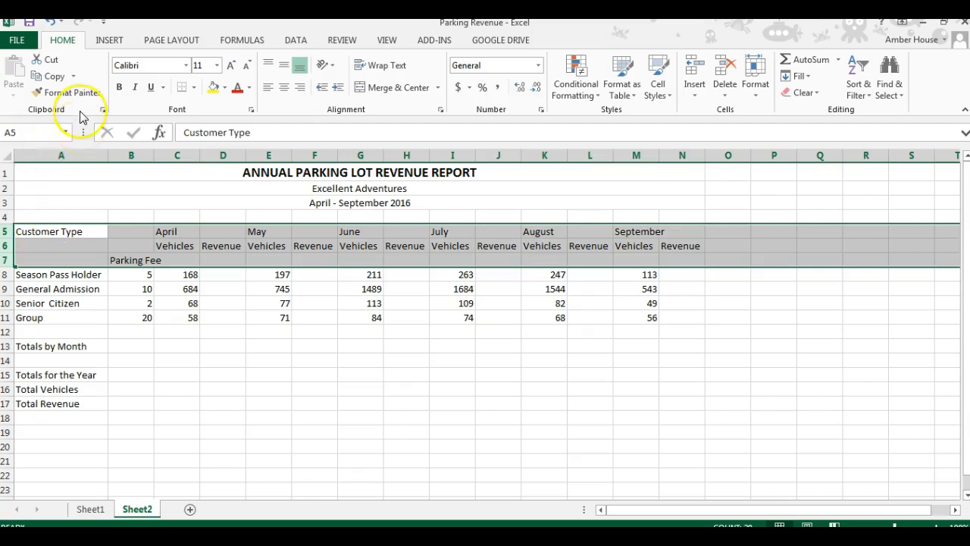
pyautogui.click(120, 89)
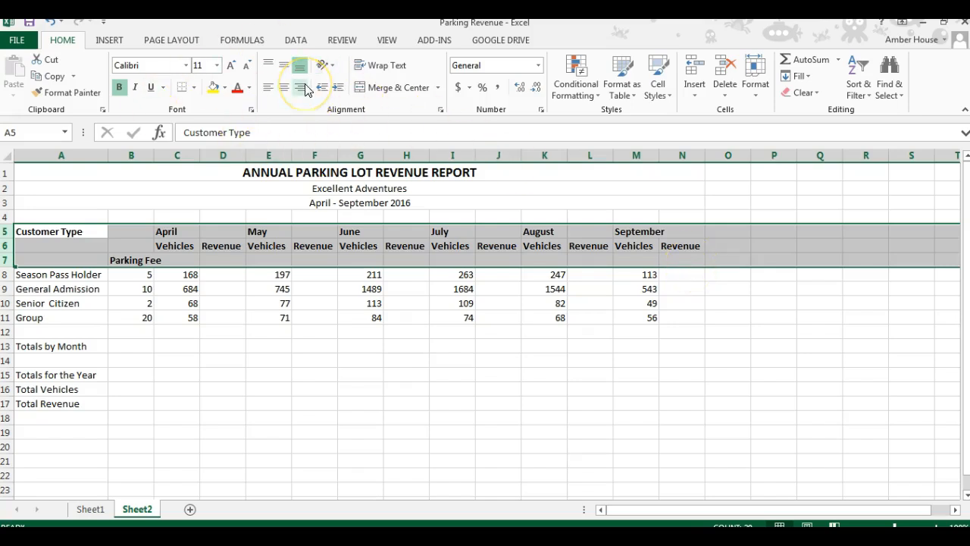
# Step: Merge and center the April heading across C5:D5
pyautogui.click(402, 168)
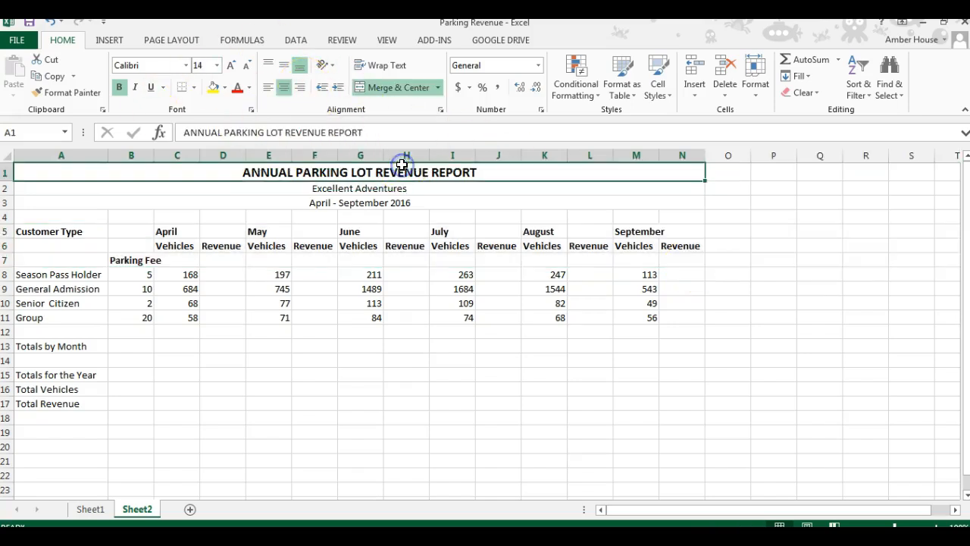
pyautogui.click(190, 232)
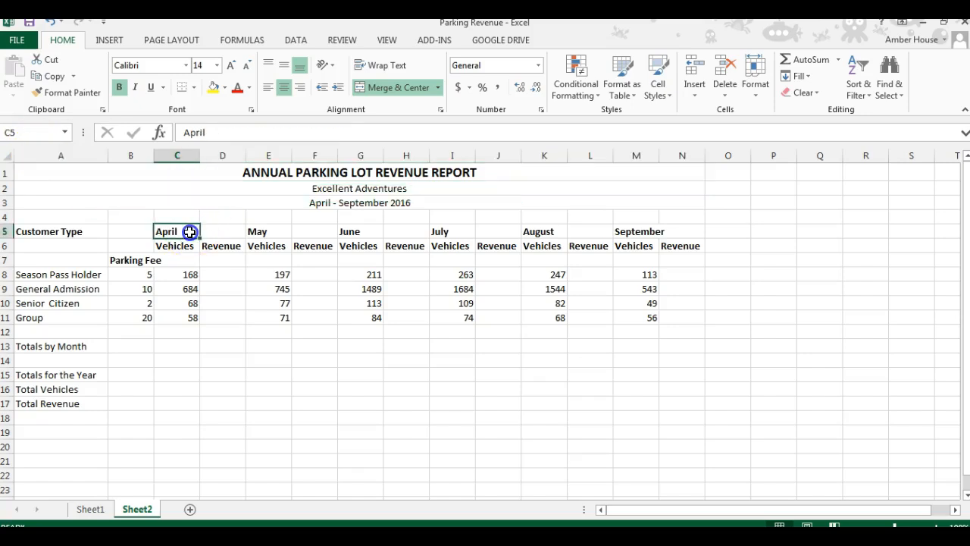
pyautogui.moveTo(190, 232); pyautogui.dragTo(218, 239)
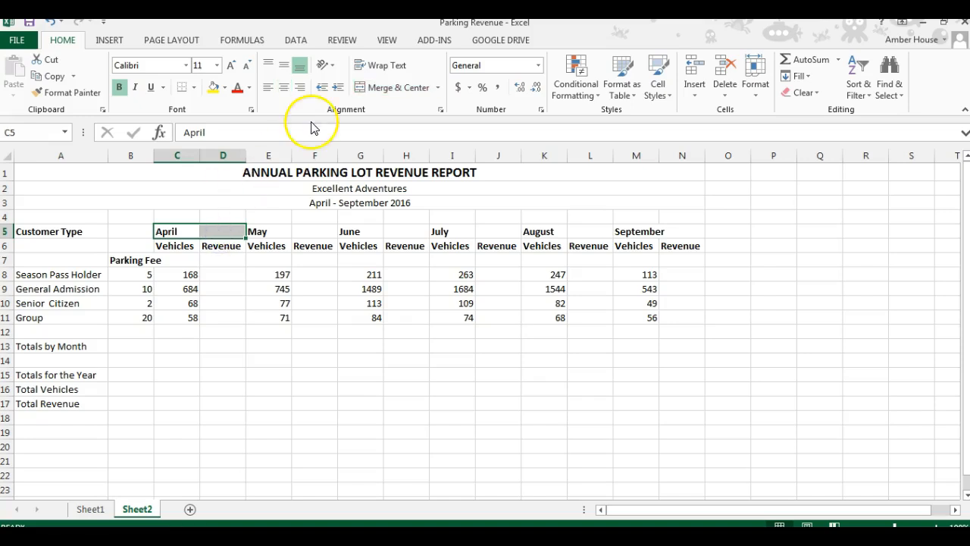
pyautogui.click(372, 89)
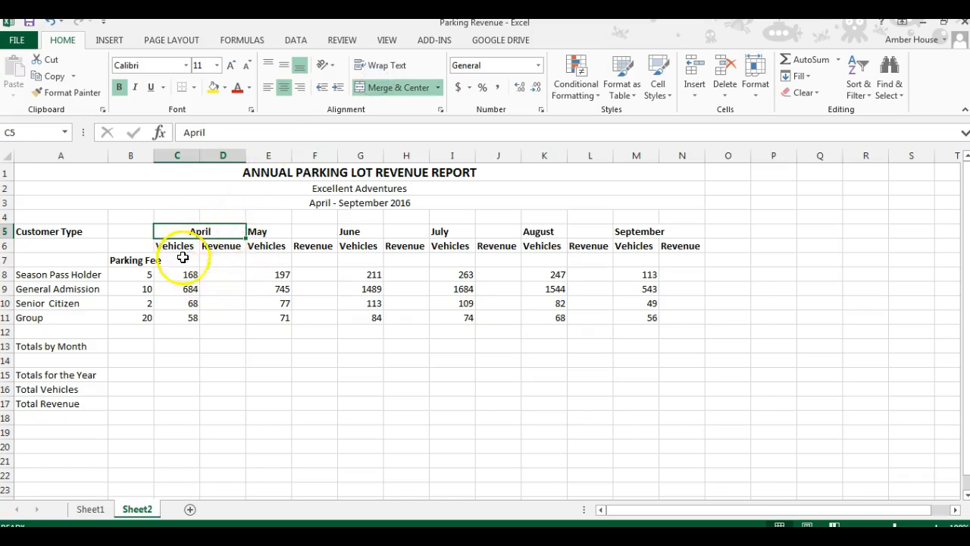
# Step: Merge and center the May, June, July and August headings, each across its two columns in row 5
pyautogui.moveTo(283, 231); pyautogui.dragTo(388, 230)
pyautogui.click(392, 89)
pyautogui.click(412, 88)
pyautogui.moveTo(453, 232); pyautogui.dragTo(574, 231)
pyautogui.click(405, 87)
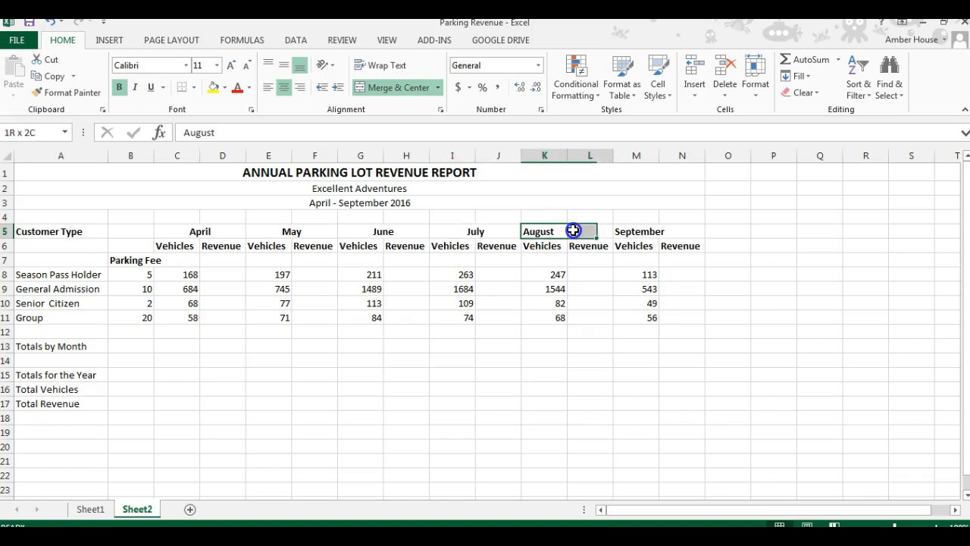
pyautogui.click(394, 88)
# Step: Merge and center the September heading across M5:N5
pyautogui.click(645, 231)
pyautogui.moveTo(645, 232); pyautogui.dragTo(667, 234)
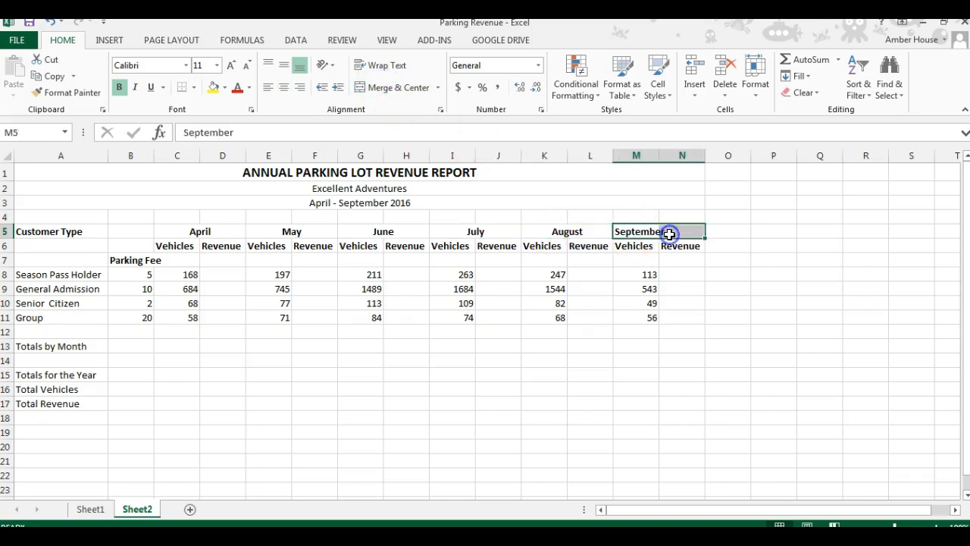
pyautogui.click(411, 90)
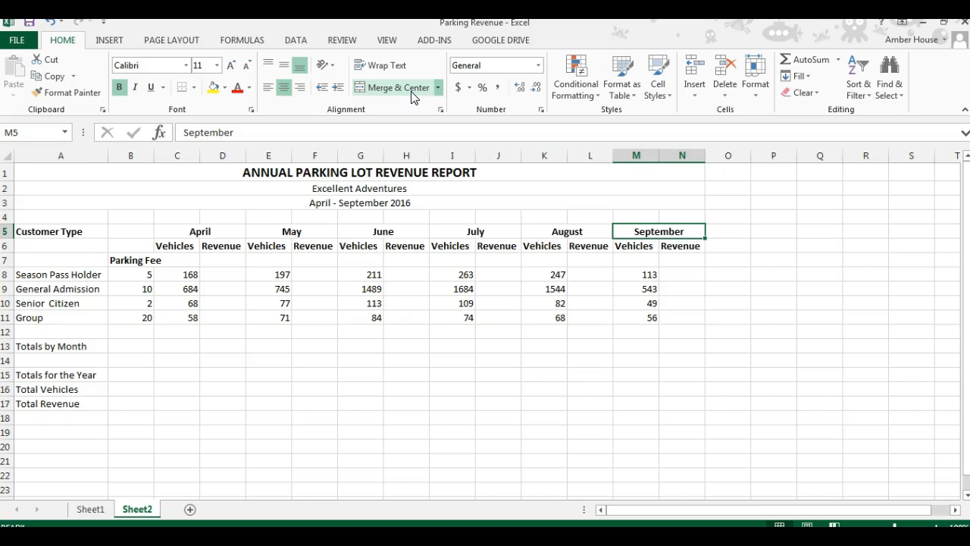
pyautogui.click(364, 146)
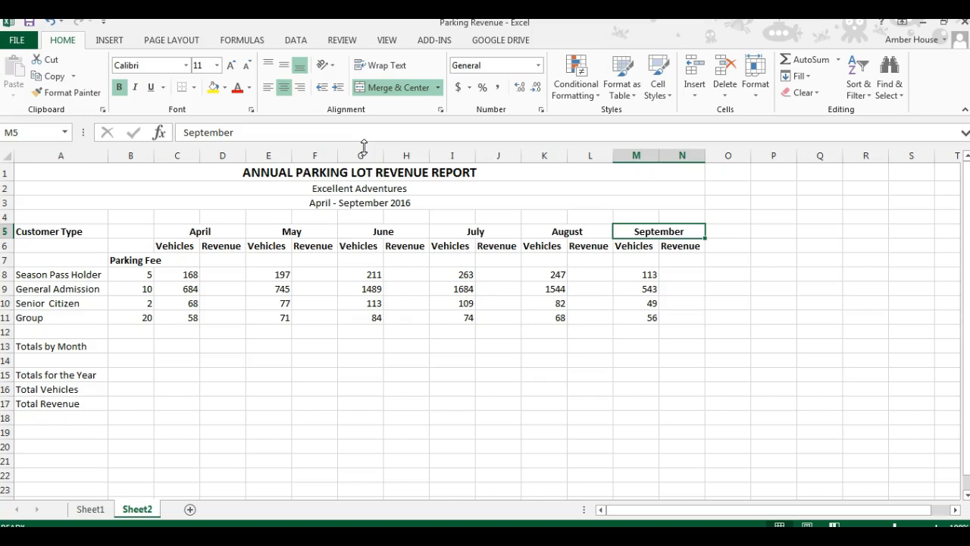
# Step: Enter a formula in D8 multiplying the April vehicles in C8 by the parking fee in B8
pyautogui.click(233, 277)
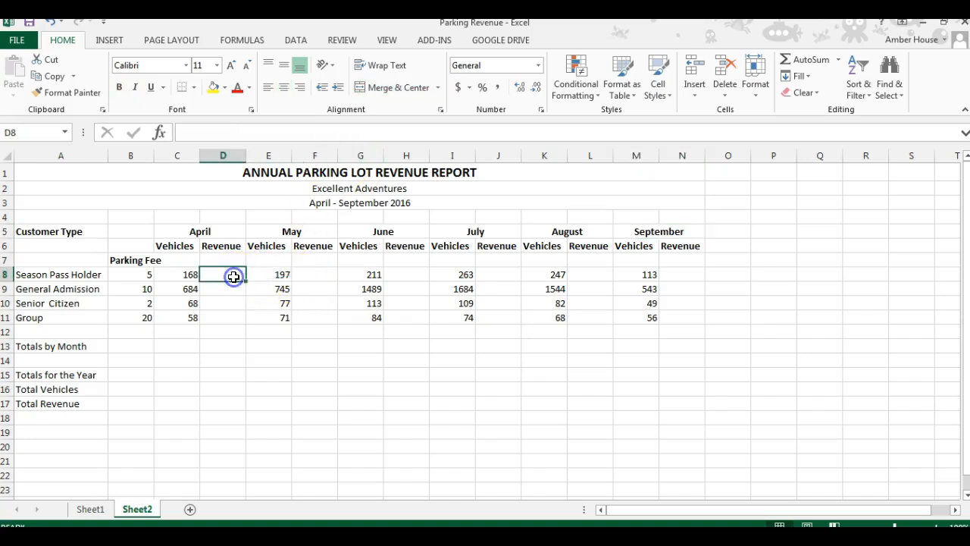
pyautogui.click(201, 279)
pyautogui.click(194, 272)
pyautogui.write('=')
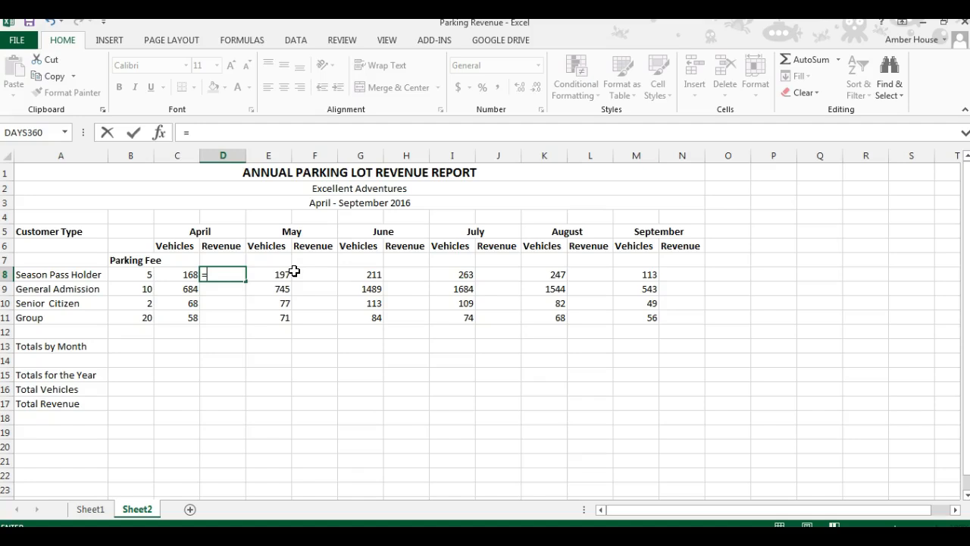
pyautogui.click(187, 277)
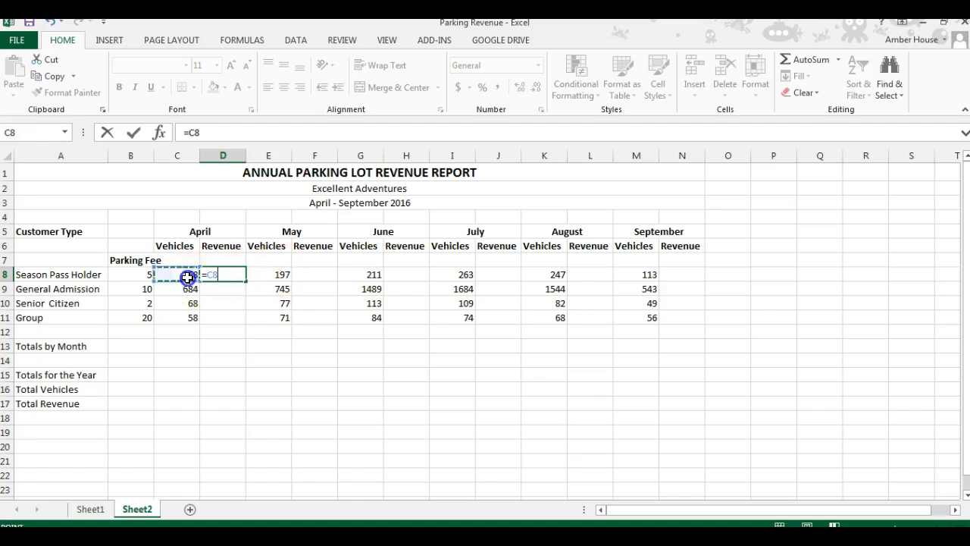
pyautogui.write('*')
pyautogui.click(144, 273)
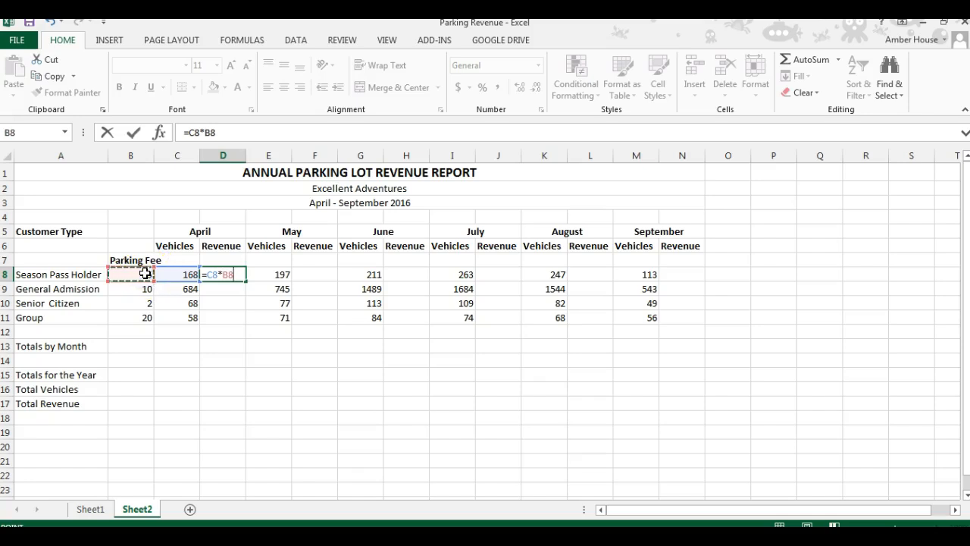
pyautogui.press('Return')
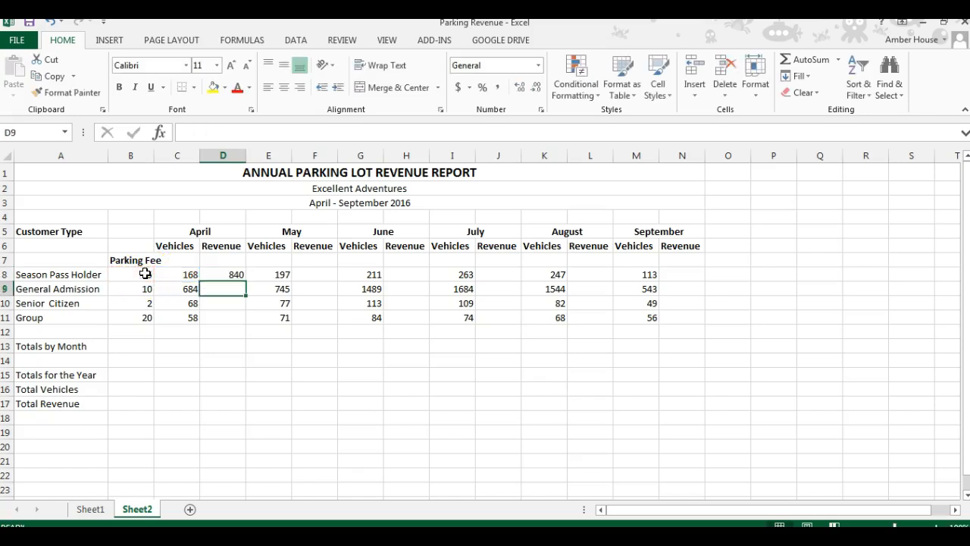
# Step: Fill the April revenue formula from D8 down through D11
pyautogui.click(229, 273)
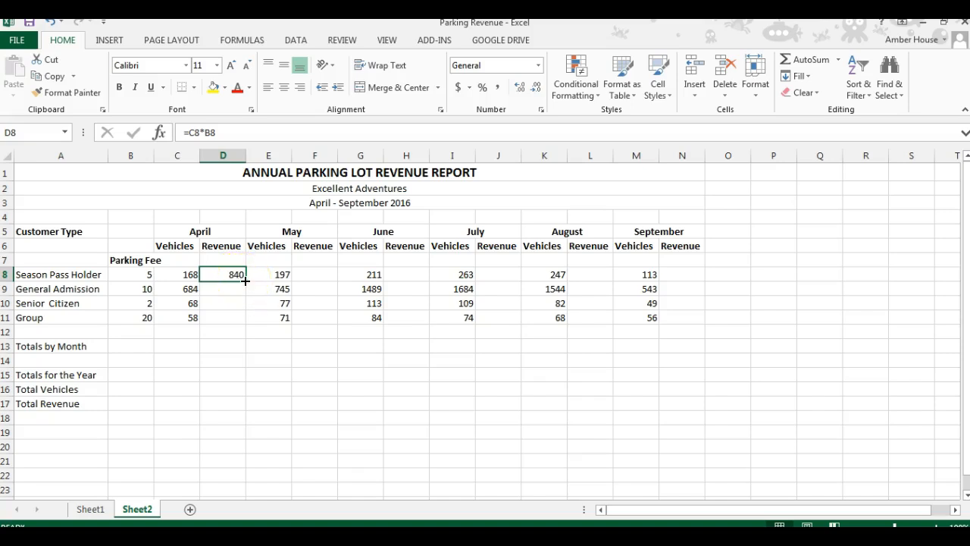
pyautogui.moveTo(244, 281); pyautogui.dragTo(244, 322)
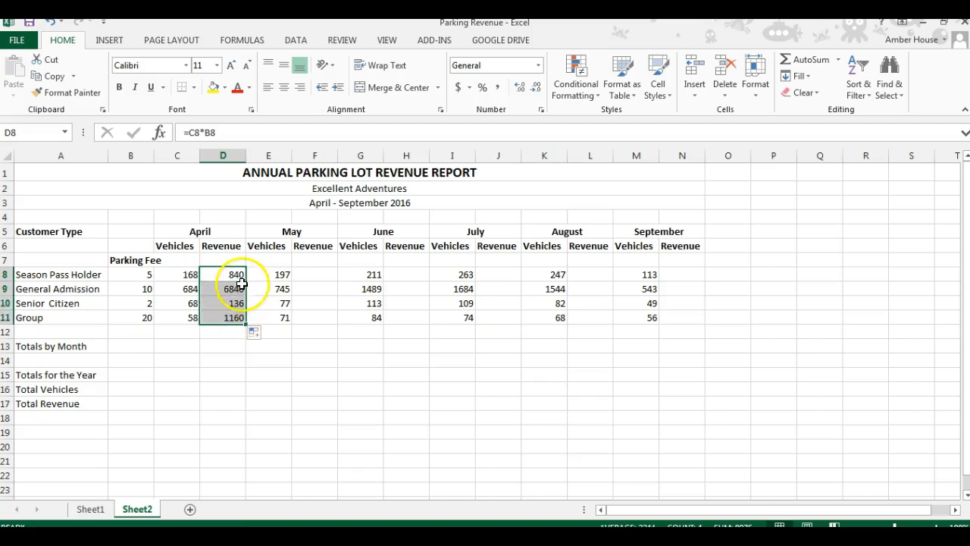
# Step: Enter a formula in F8 multiplying the May vehicles in E8 by the parking fee in B8
pyautogui.moveTo(253, 275); pyautogui.dragTo(318, 275)
pyautogui.click(319, 275)
pyautogui.write('=')
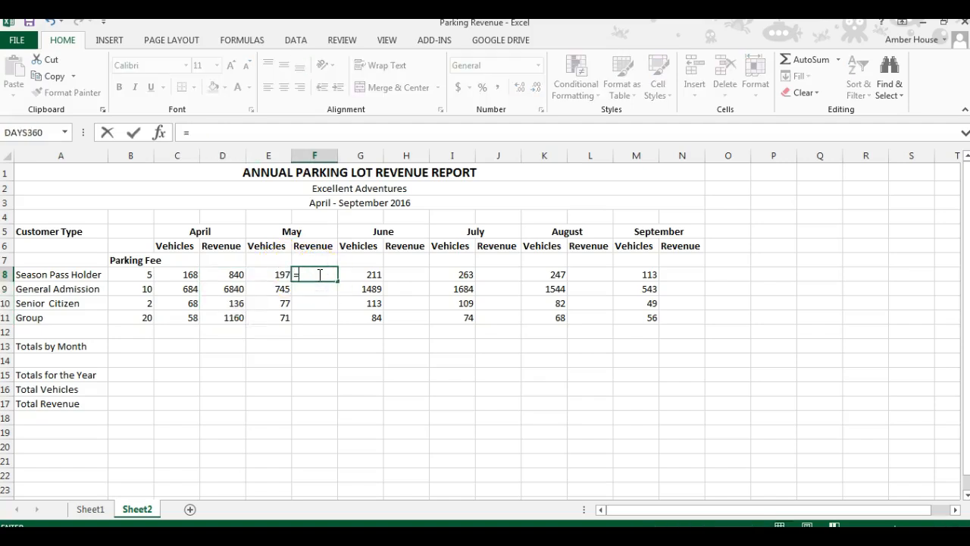
pyautogui.click(274, 274)
pyautogui.write('*')
pyautogui.click(152, 274)
pyautogui.press('Return')
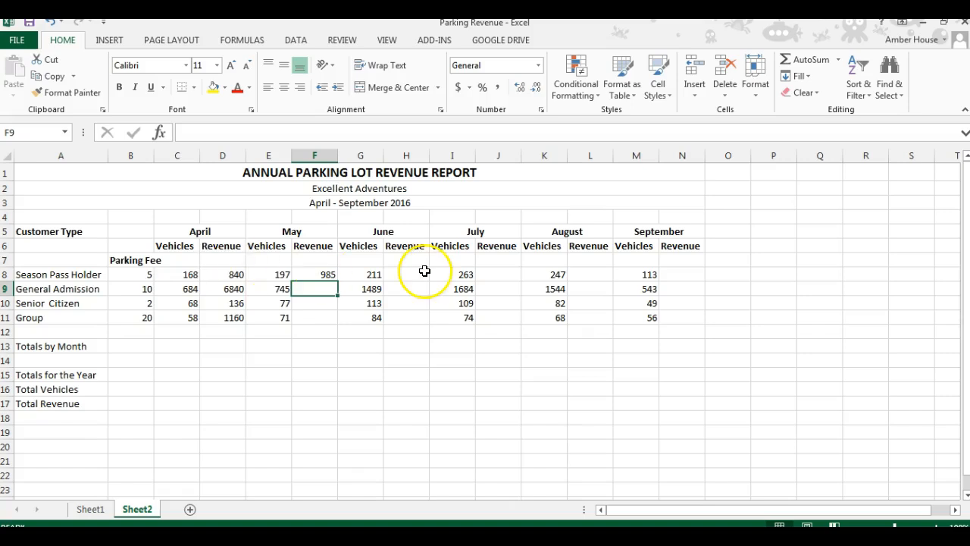
# Step: Try to fill the May revenue formula down the column and undo the misplaced cells
pyautogui.click(330, 275)
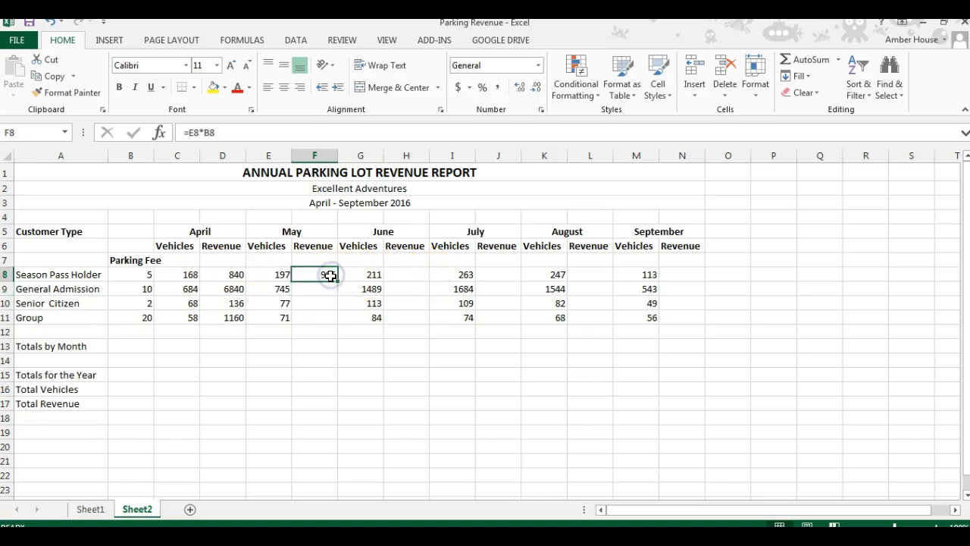
pyautogui.moveTo(338, 282); pyautogui.dragTo(330, 319)
pyautogui.click(330, 319)
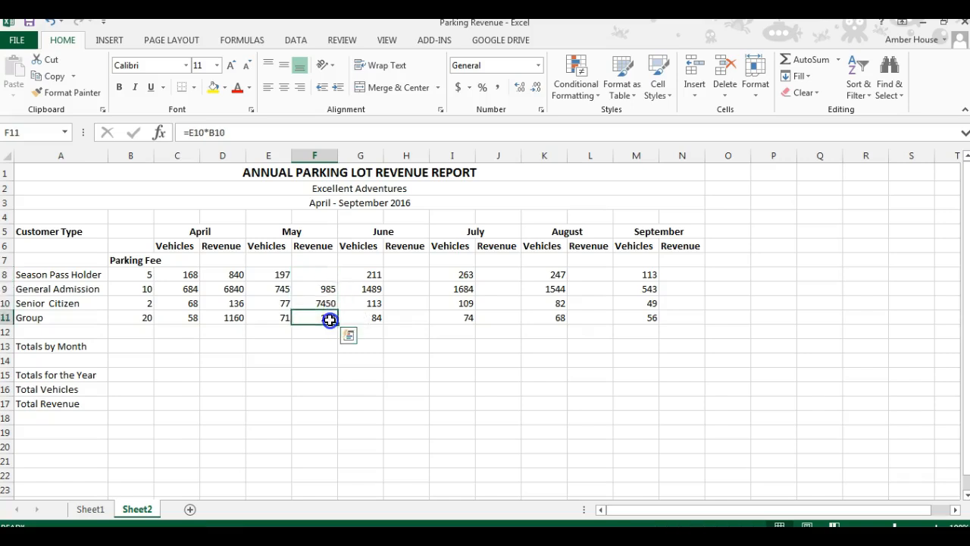
pyautogui.click(50, 22)
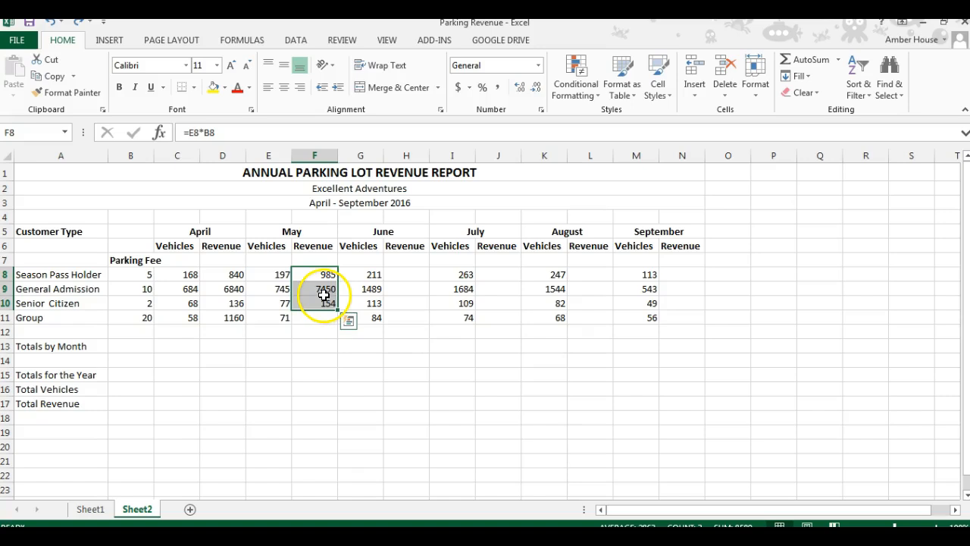
# Step: Fill the May revenue formula from F8 down through F11
pyautogui.click(314, 350)
pyautogui.click(331, 275)
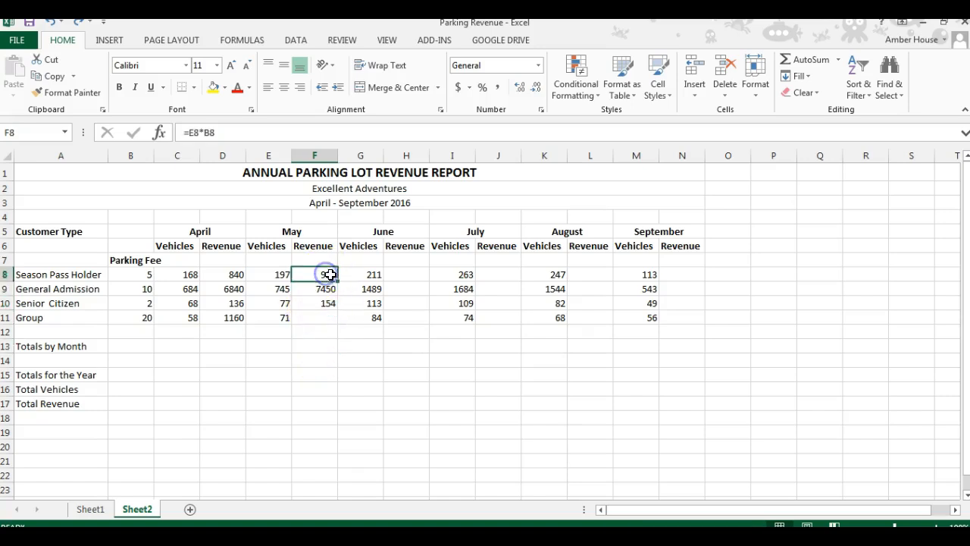
pyautogui.moveTo(337, 282); pyautogui.dragTo(336, 326)
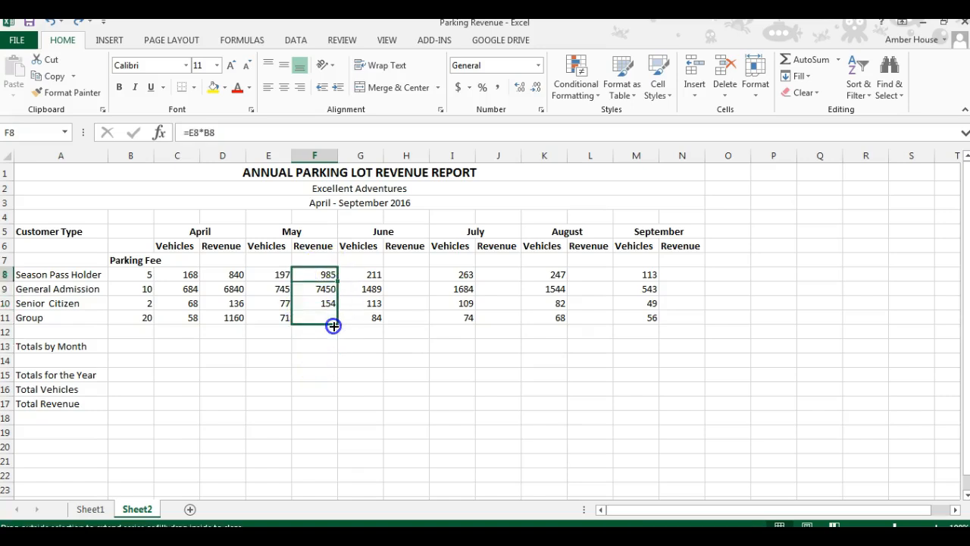
# Step: Enter =G8*B8 in H8 for June revenue and fill it down through H11
pyautogui.click(405, 279)
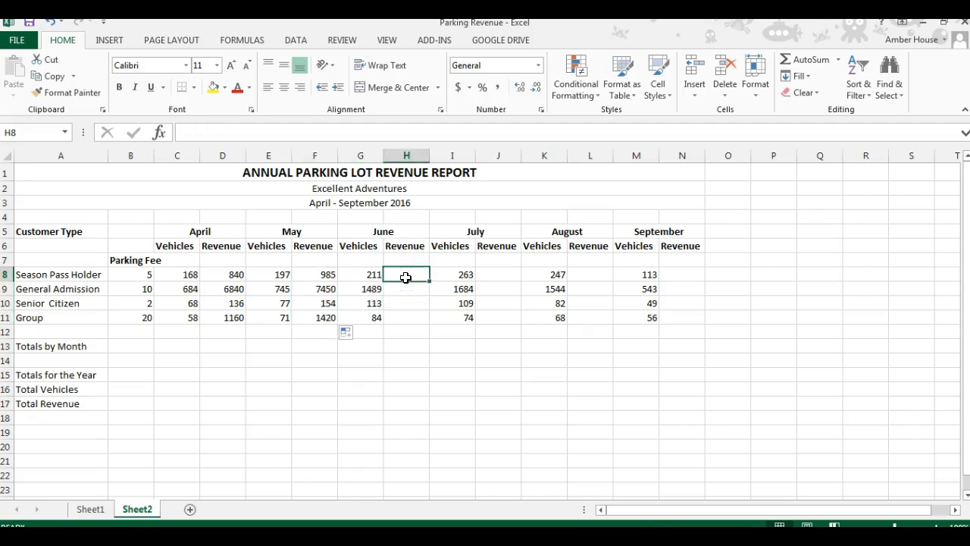
pyautogui.write('=')
pyautogui.click(363, 274)
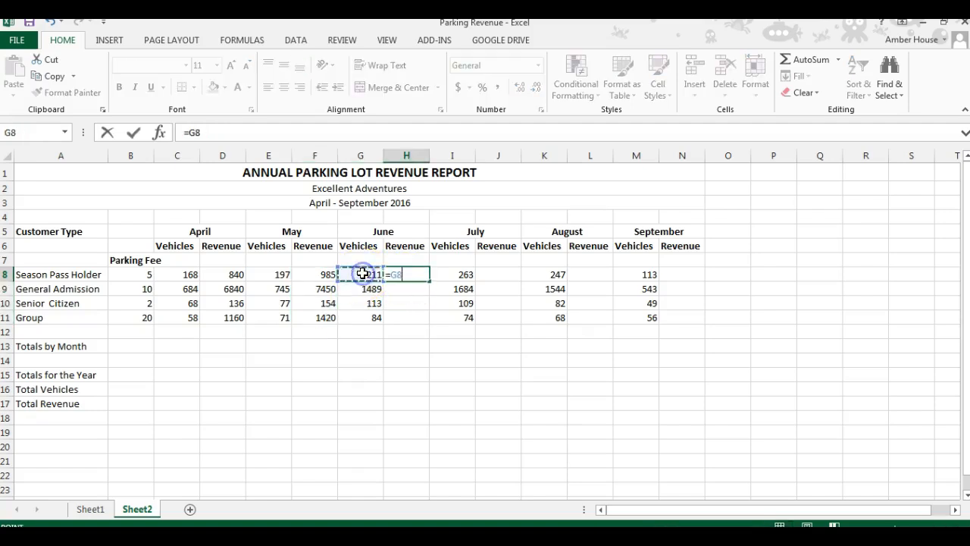
pyautogui.write('*')
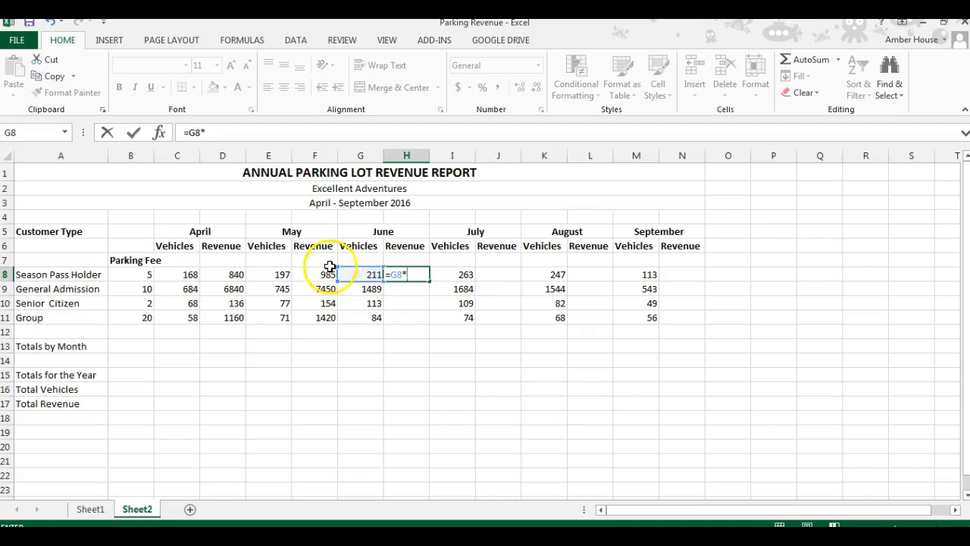
pyautogui.click(124, 276)
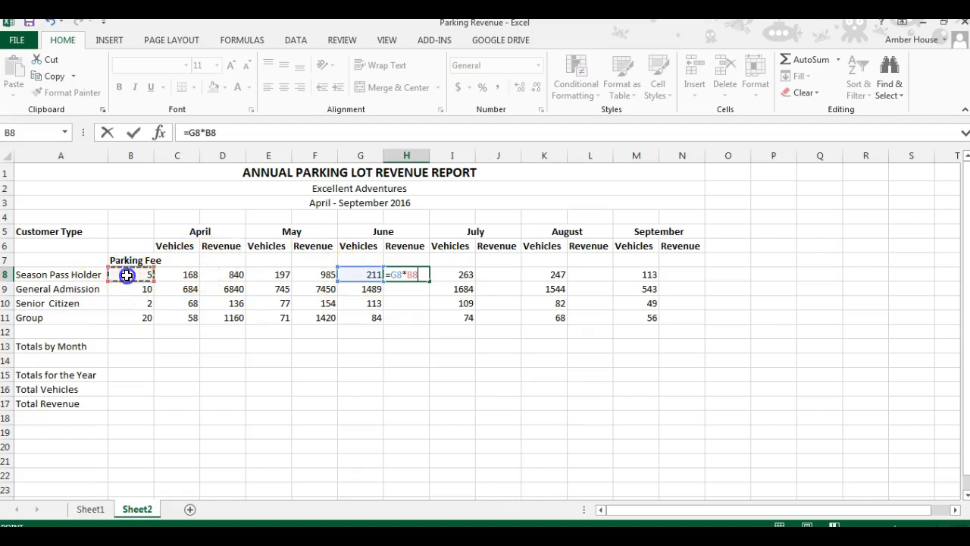
pyautogui.press('Return')
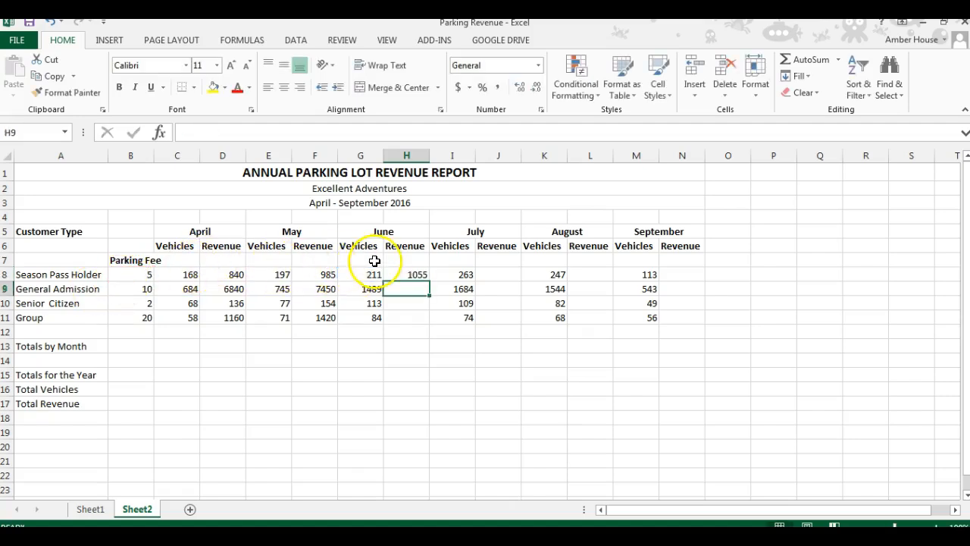
pyautogui.click(417, 278)
pyautogui.moveTo(428, 281); pyautogui.dragTo(422, 323)
# Step: Enter =I8*B8 in J8 for July revenue and fill it down through J11
pyautogui.click(511, 274)
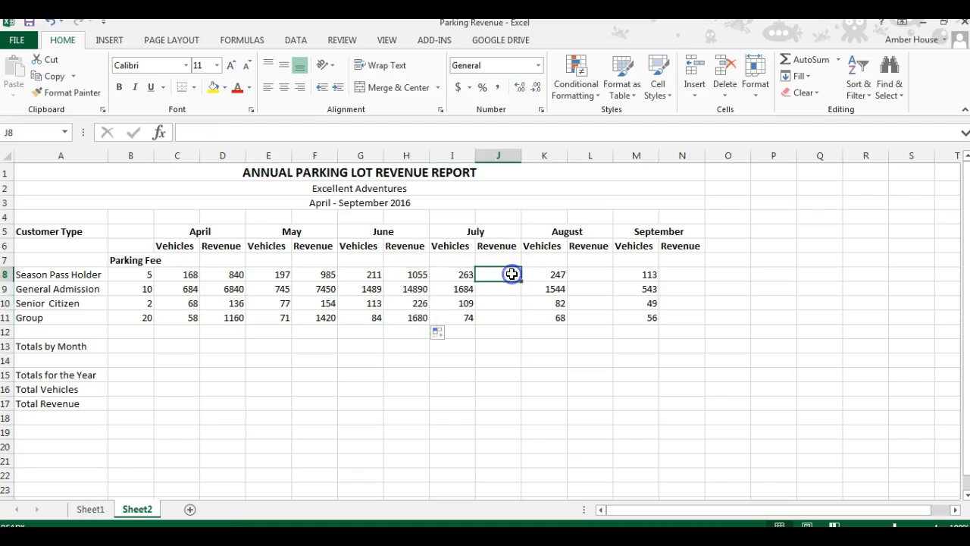
pyautogui.write('=')
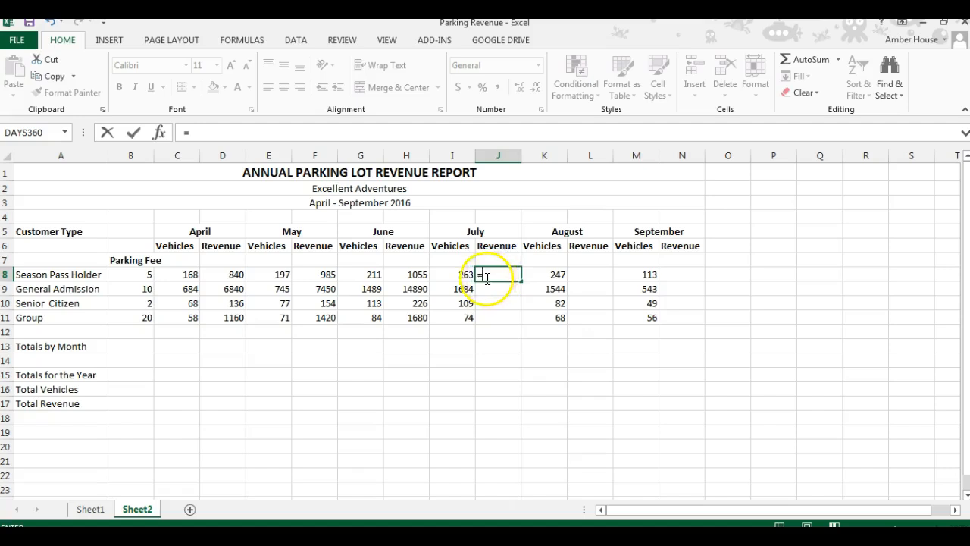
pyautogui.click(464, 277)
pyautogui.write('*')
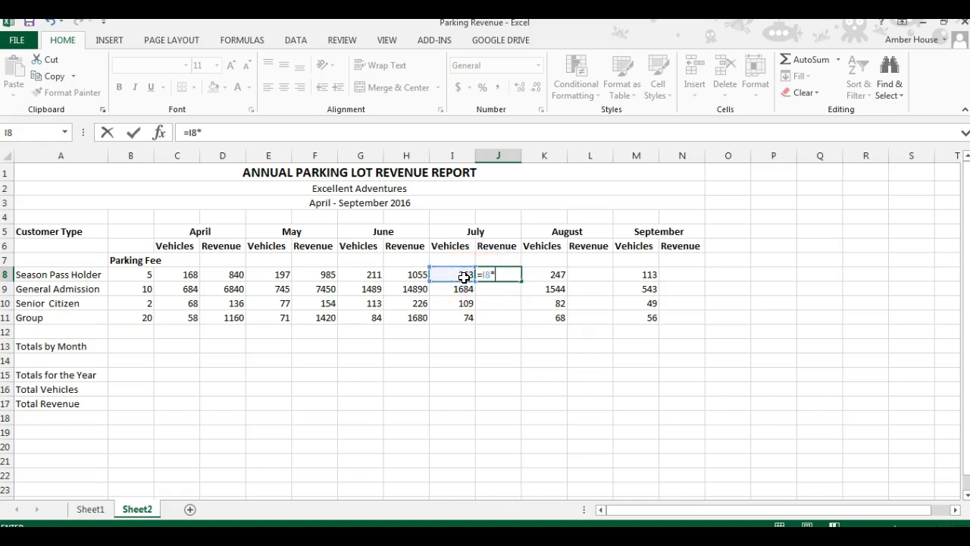
pyautogui.click(139, 274)
pyautogui.press('Return')
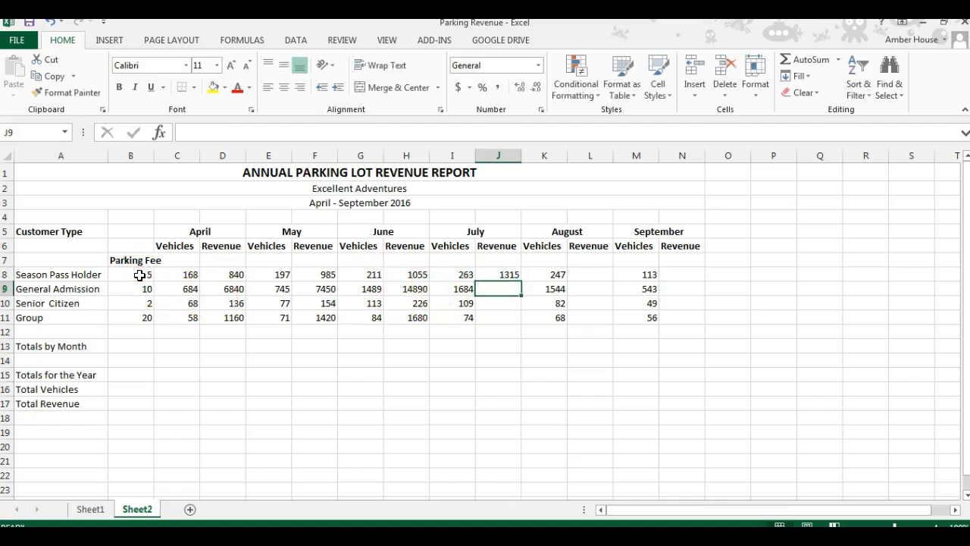
pyautogui.click(512, 276)
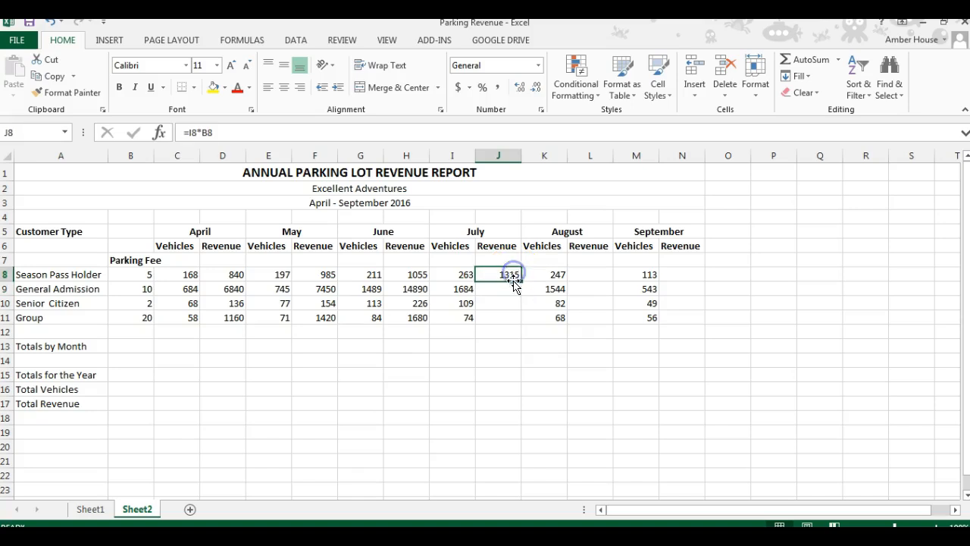
pyautogui.moveTo(523, 283); pyautogui.dragTo(523, 326)
# Step: Enter =K8*B8 in L8 for August revenue and fill it down through L11
pyautogui.click(594, 275)
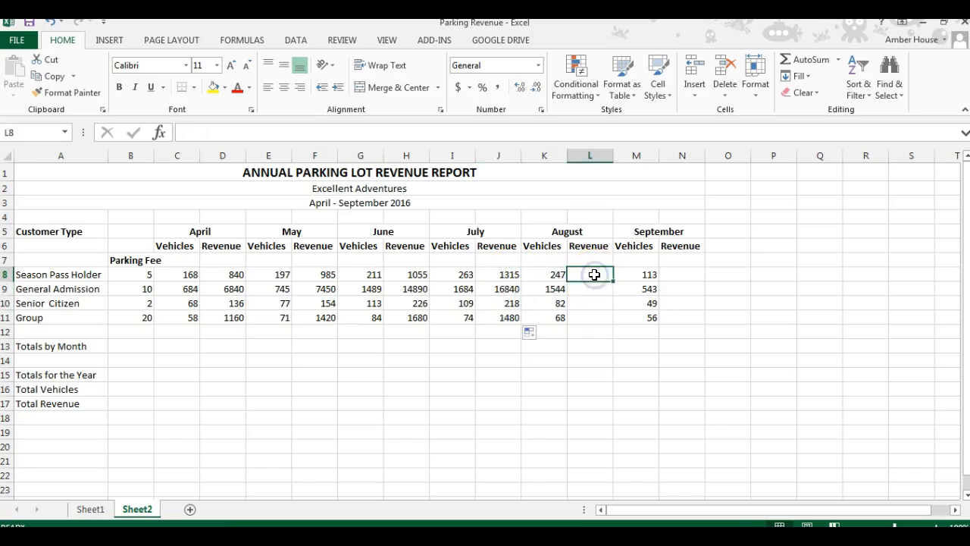
pyautogui.write('=')
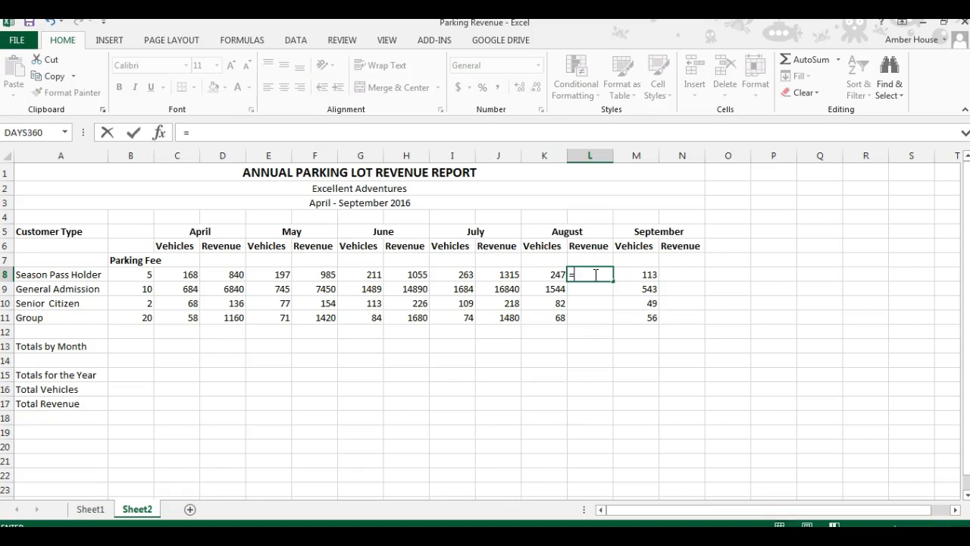
pyautogui.click(552, 274)
pyautogui.write('*')
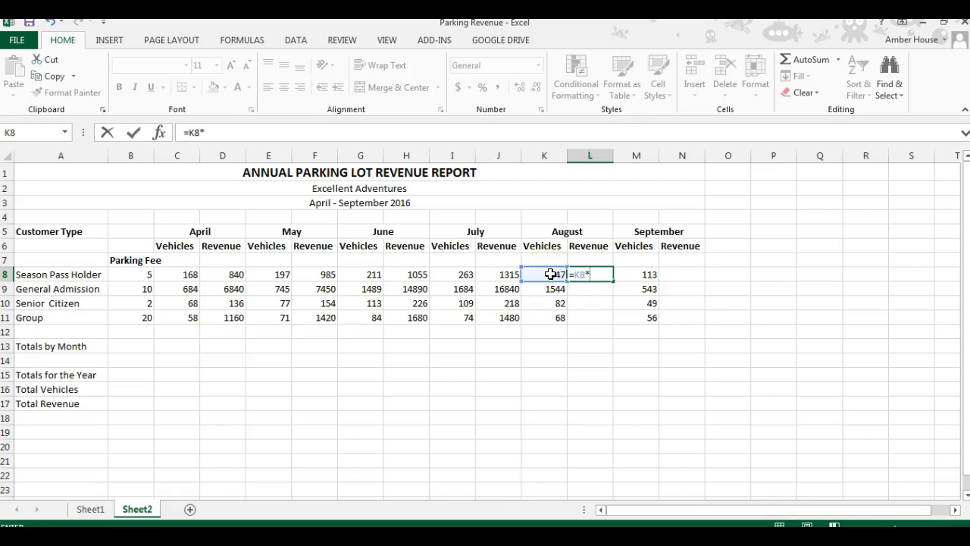
pyautogui.click(130, 275)
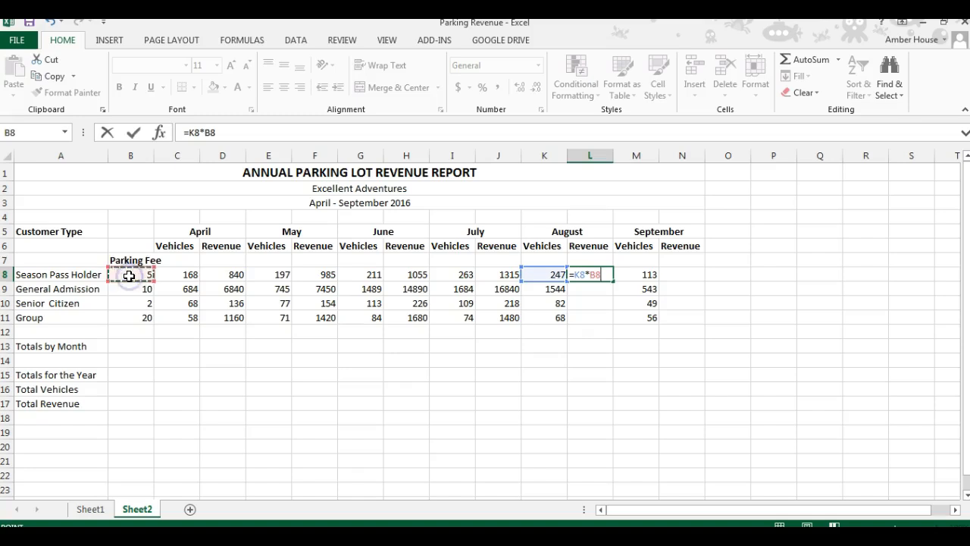
pyautogui.press('Return')
pyautogui.click(590, 275)
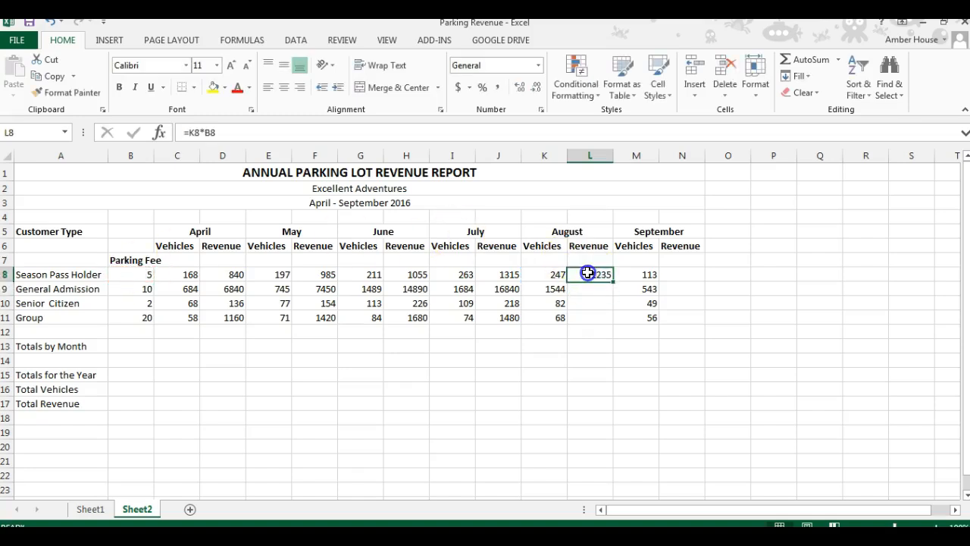
pyautogui.moveTo(613, 280); pyautogui.dragTo(609, 322)
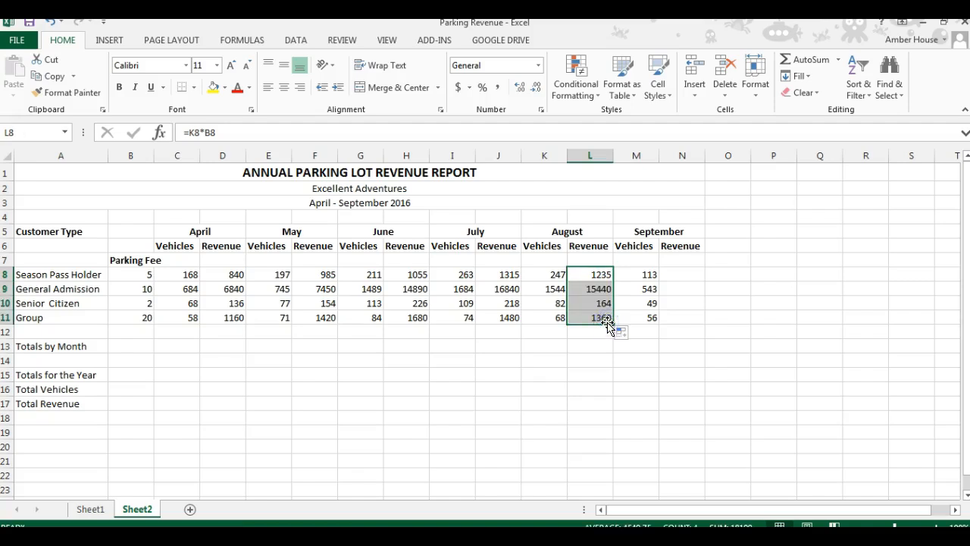
# Step: Enter =M8*B8 in N8 for September revenue and fill it down through N11
pyautogui.click(678, 276)
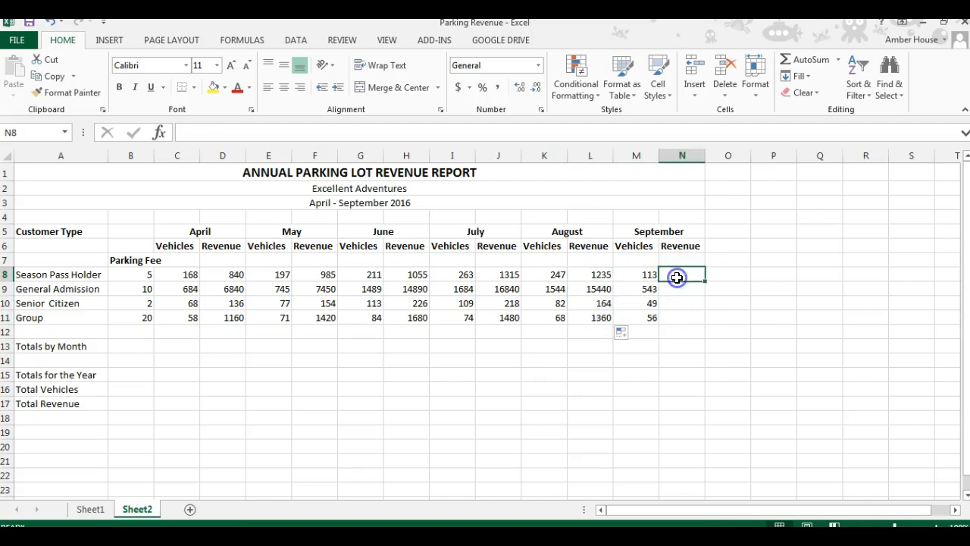
pyautogui.write('=')
pyautogui.click(646, 277)
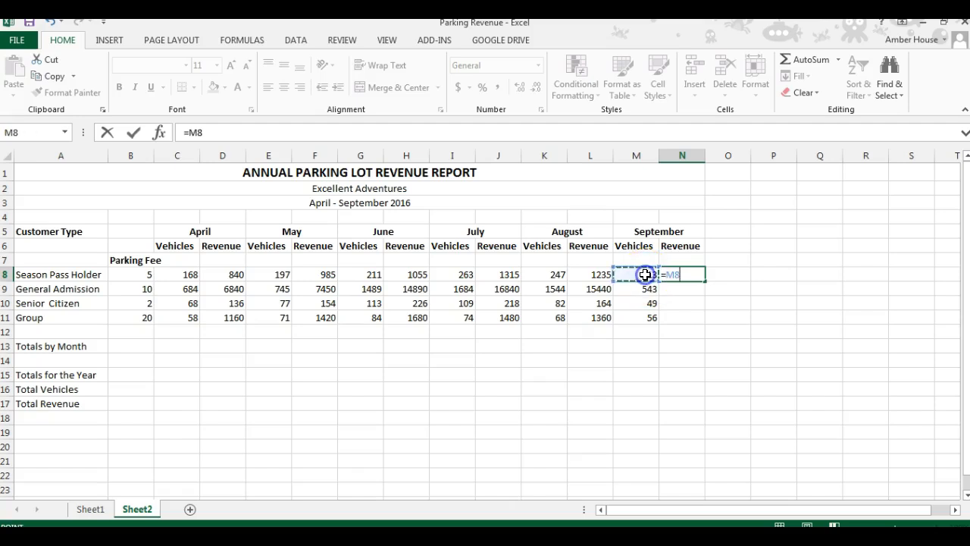
pyautogui.write('*')
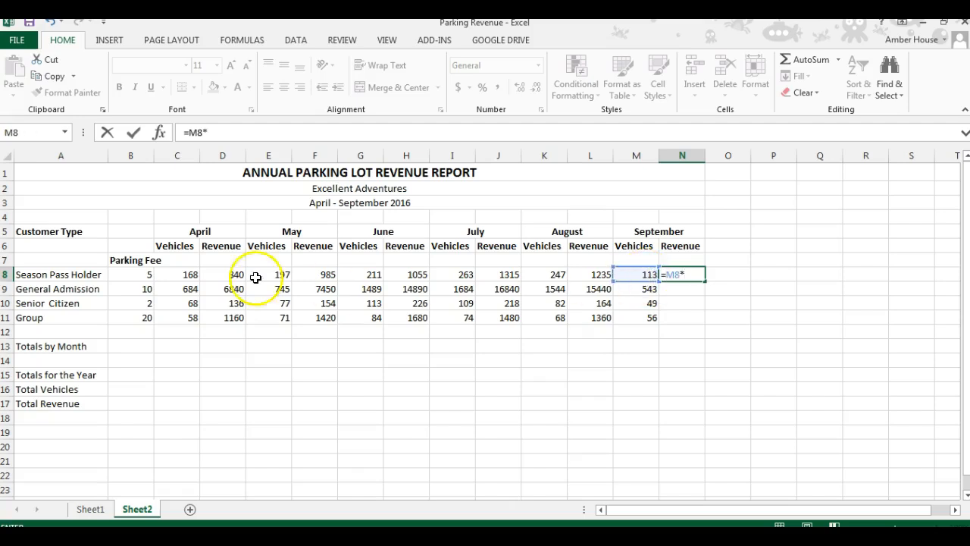
pyautogui.click(139, 274)
pyautogui.press('Return')
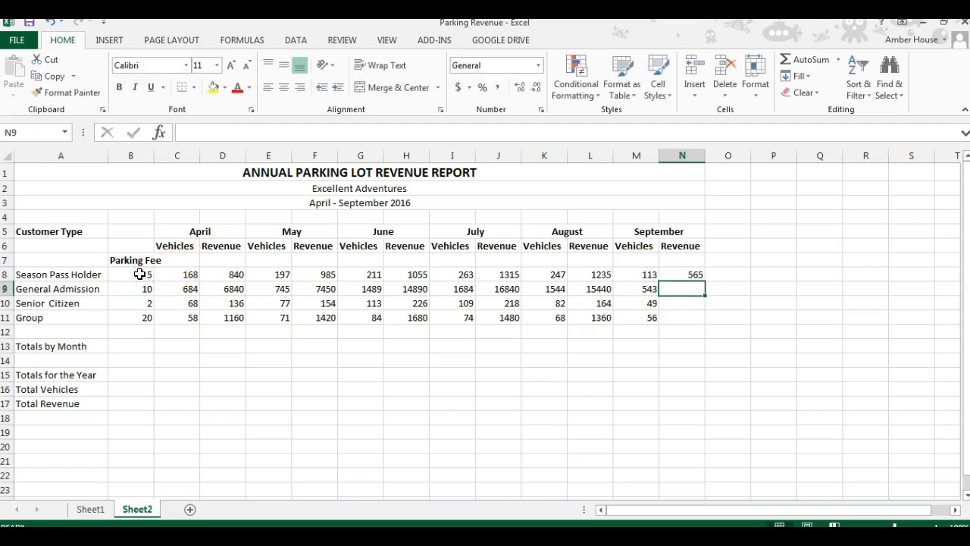
pyautogui.click(674, 278)
pyautogui.moveTo(708, 281); pyautogui.dragTo(708, 284)
pyautogui.click(679, 276)
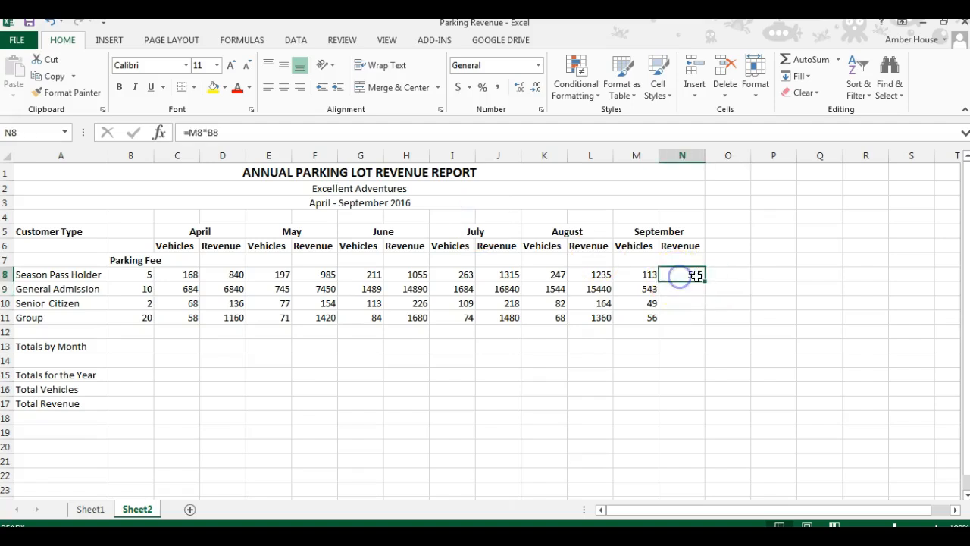
pyautogui.moveTo(705, 282); pyautogui.dragTo(695, 324)
pyautogui.click(687, 359)
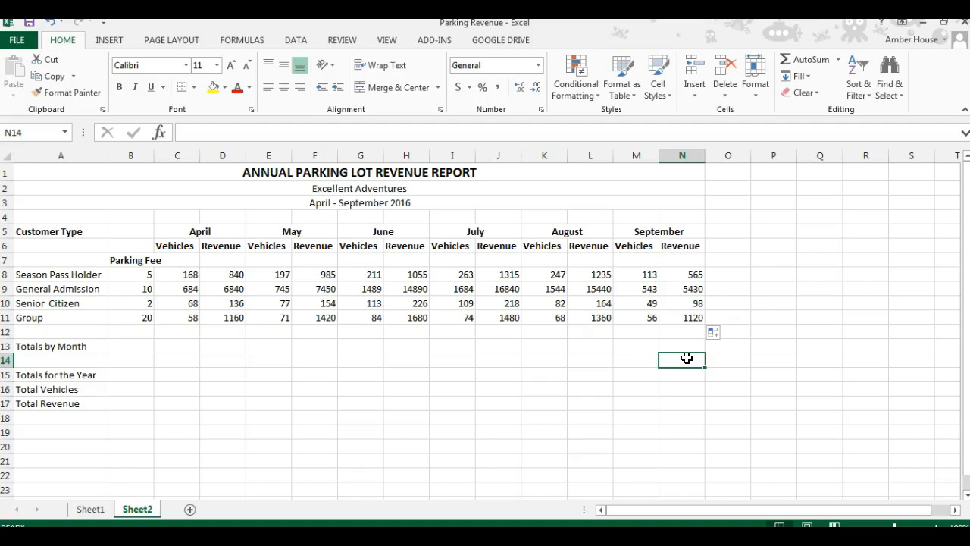
pyautogui.click(141, 348)
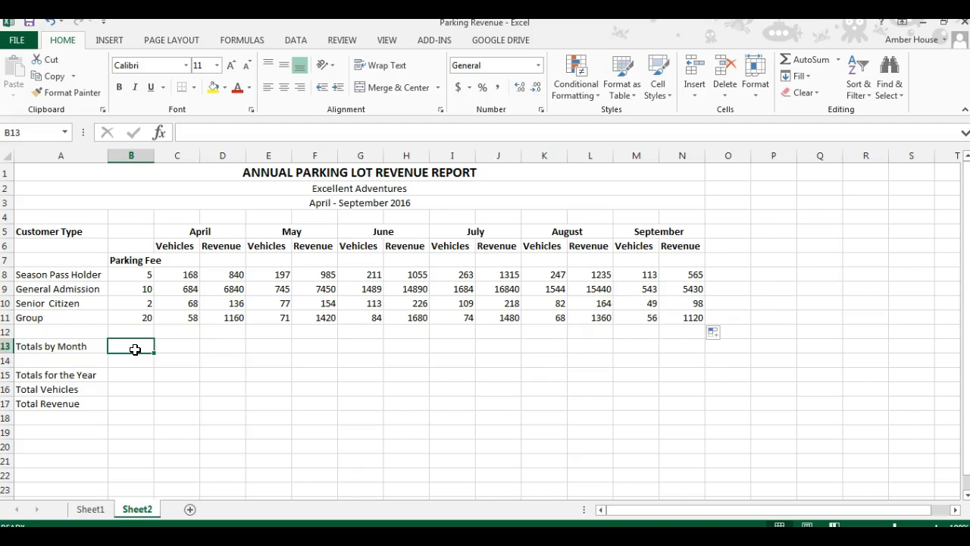
pyautogui.click(167, 346)
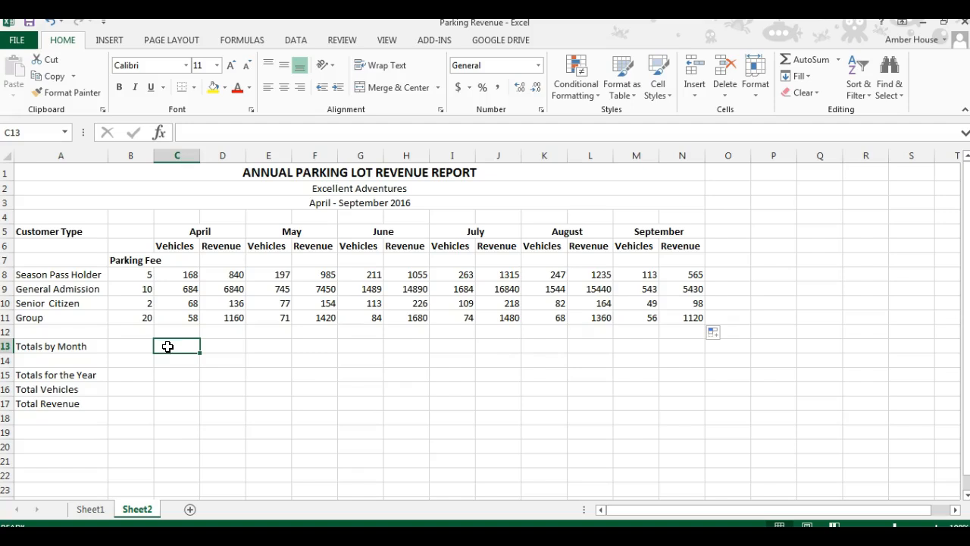
pyautogui.click(121, 389)
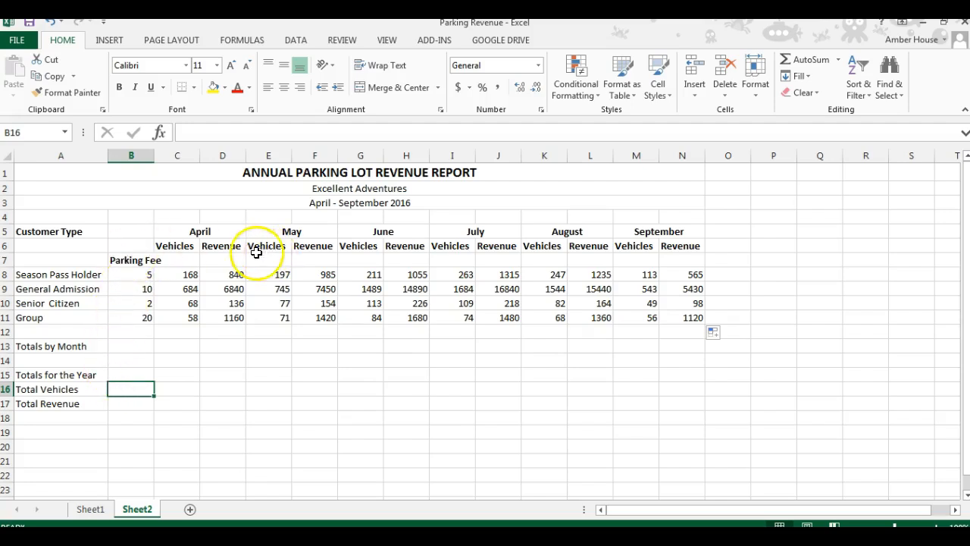
pyautogui.click(169, 389)
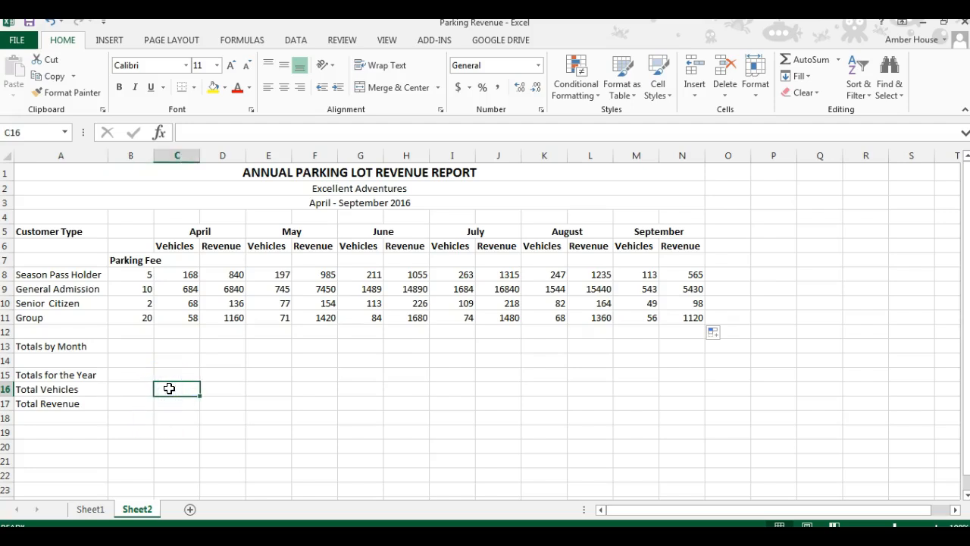
# Step: Sum the April vehicles into C13 with AutoSum and fill the monthly totals across row 13 through N13
pyautogui.click(180, 345)
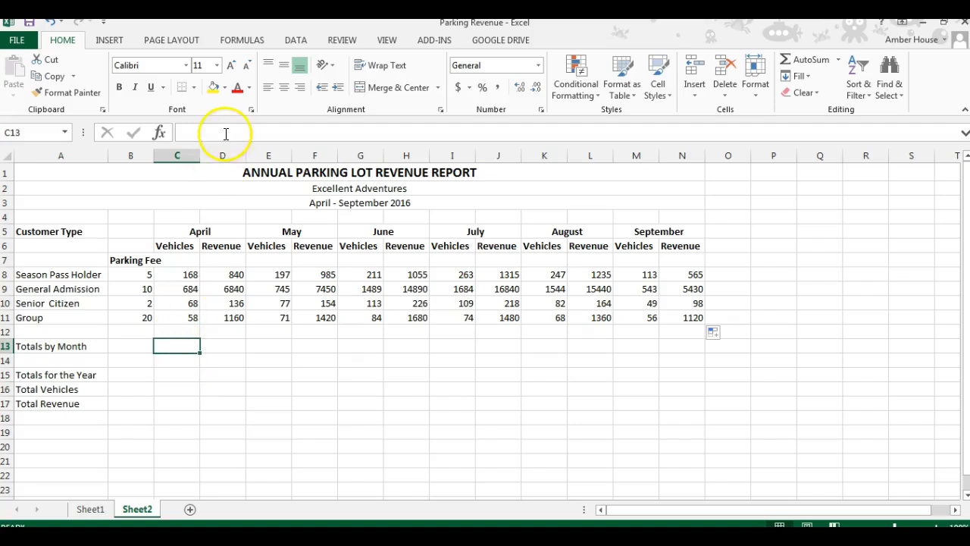
pyautogui.click(802, 63)
pyautogui.press('Return')
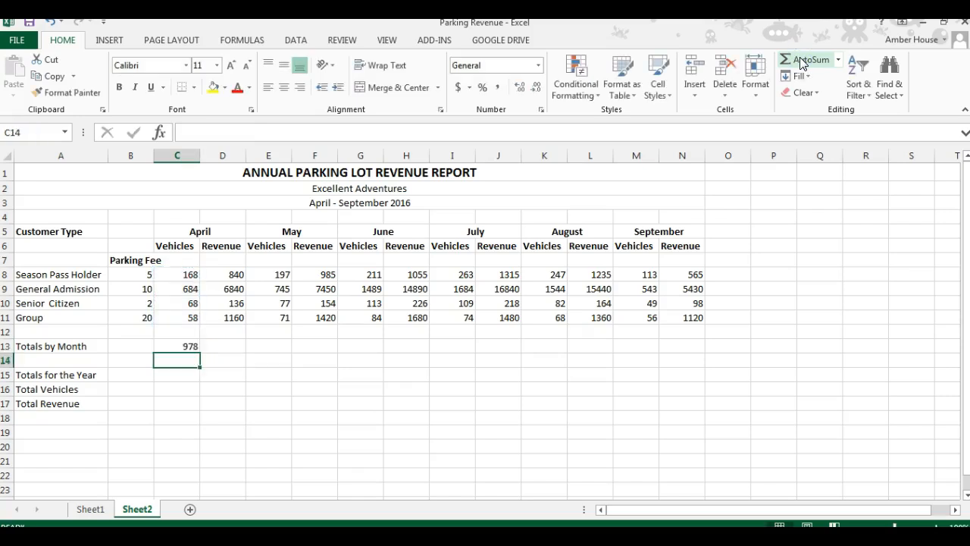
pyautogui.click(190, 345)
pyautogui.moveTo(201, 352); pyautogui.dragTo(232, 354)
pyautogui.click(232, 386)
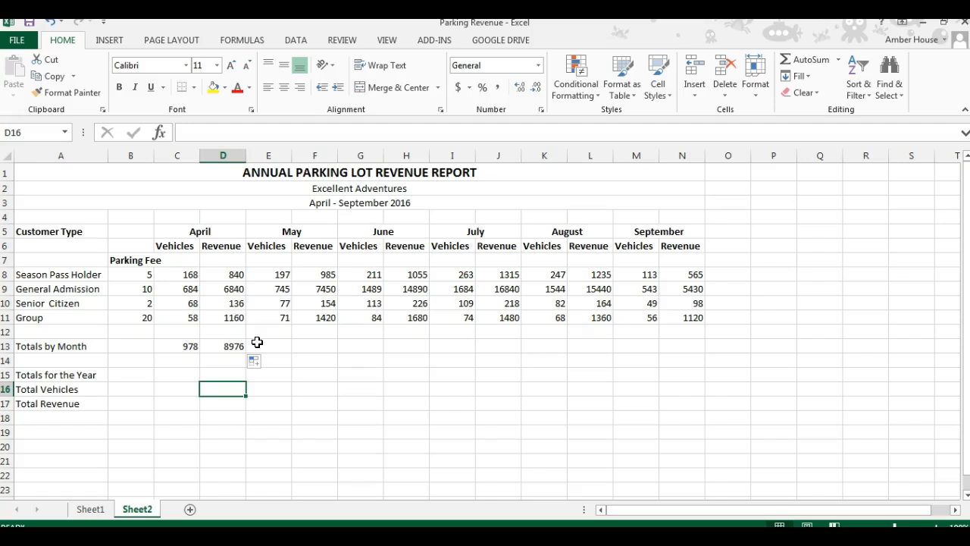
pyautogui.click(236, 345)
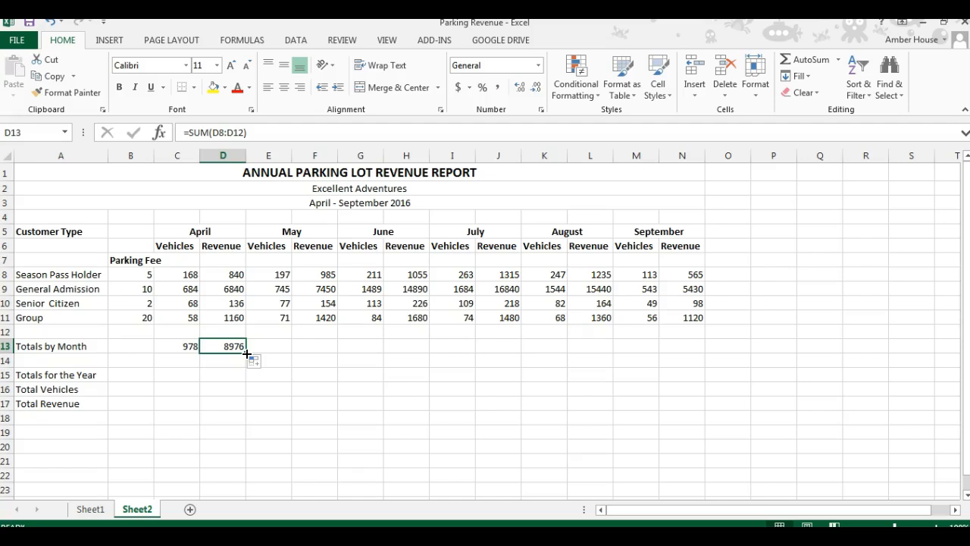
pyautogui.moveTo(246, 353)
pyautogui.mouseDown()
pyautogui.moveTo(234, 438)
pyautogui.moveTo(235, 347)
pyautogui.moveTo(392, 359)
pyautogui.moveTo(683, 351)
pyautogui.mouseUp()
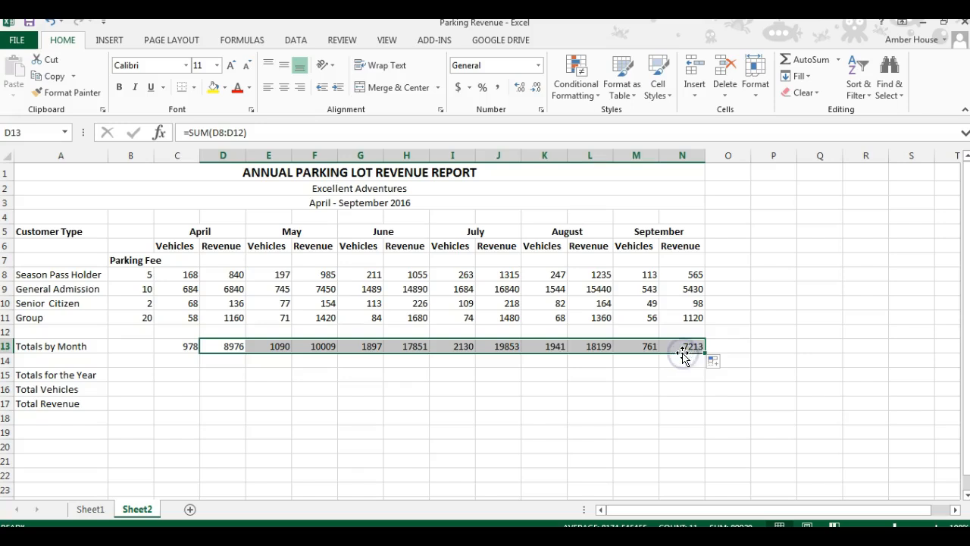
pyautogui.click(676, 393)
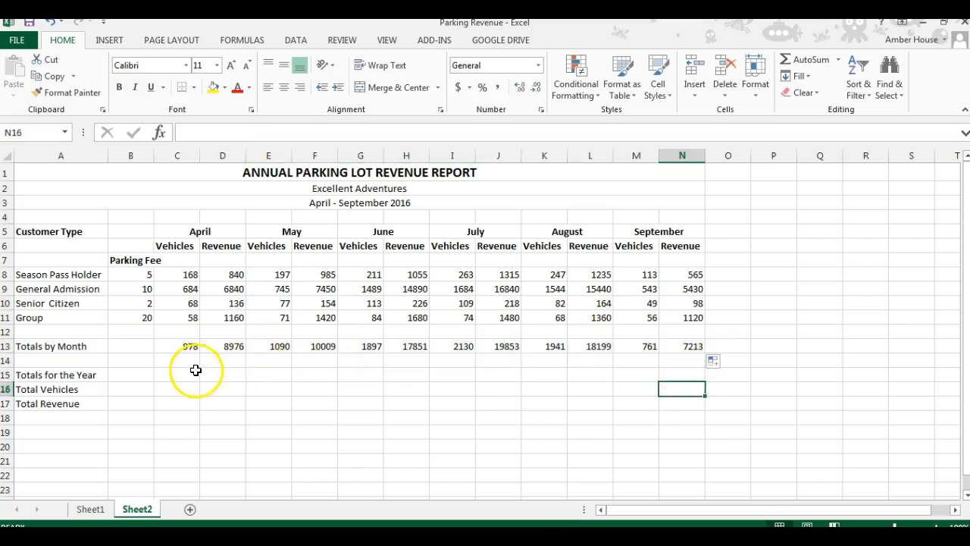
# Step: Enter =C13+E13+G13+I13+K13+M13 in B16 to total vehicles for the year
pyautogui.click(138, 376)
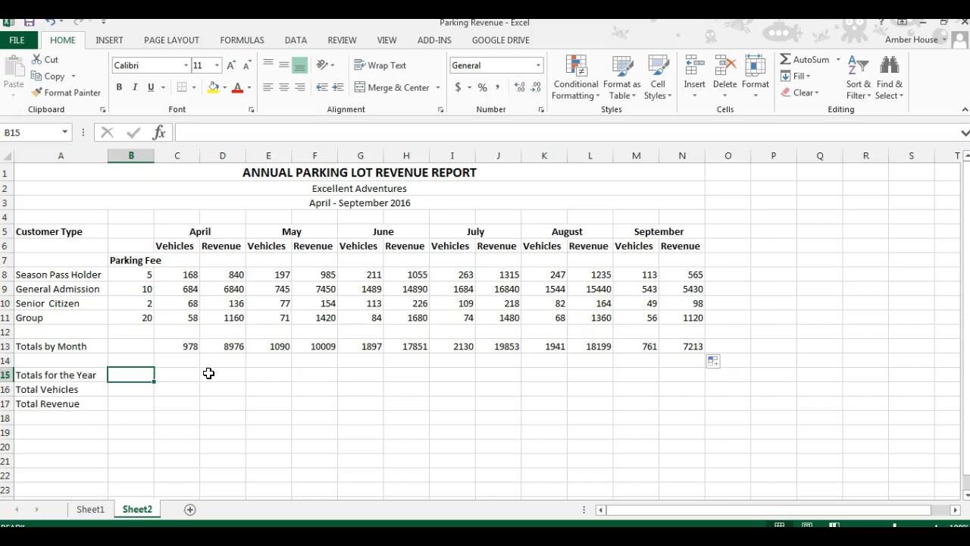
pyautogui.click(116, 390)
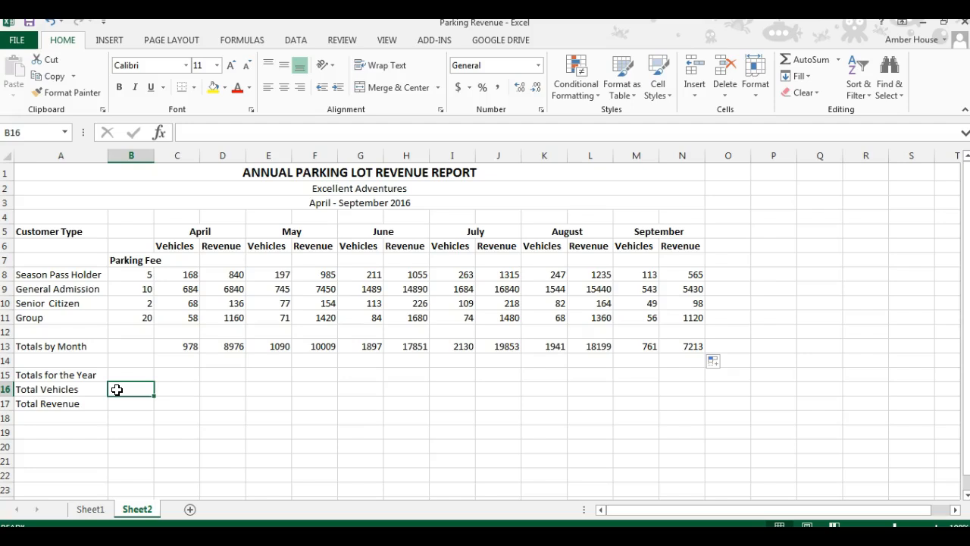
pyautogui.write('=')
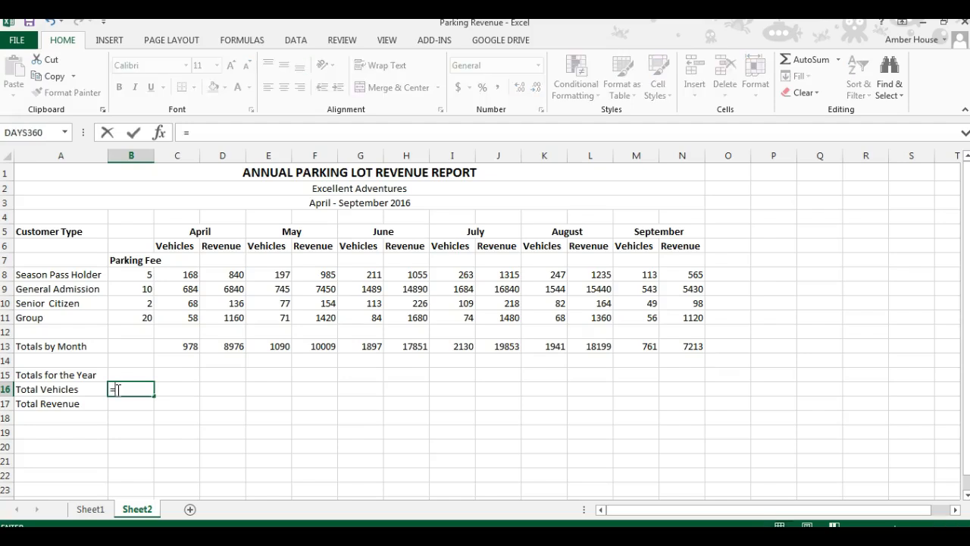
pyautogui.click(191, 345)
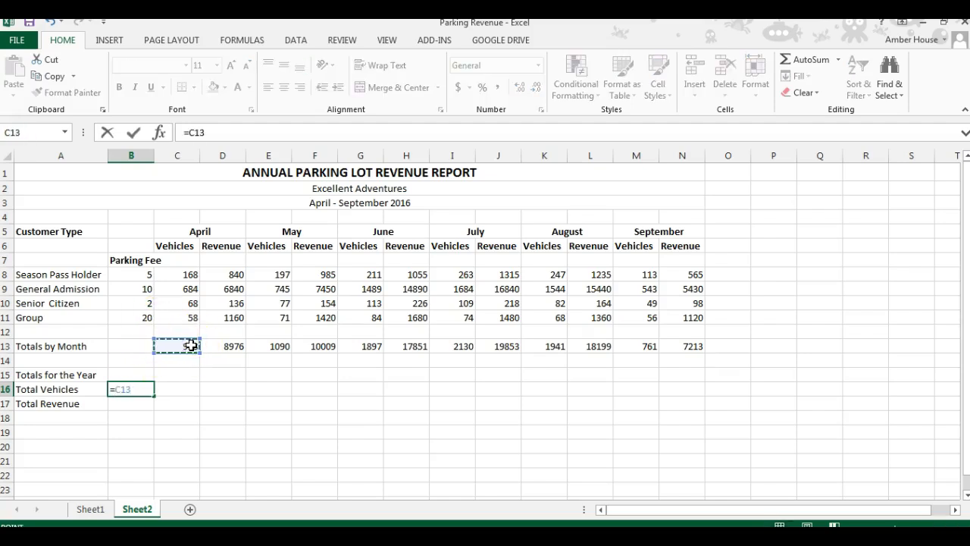
pyautogui.write('+')
pyautogui.click(268, 346)
pyautogui.write('+')
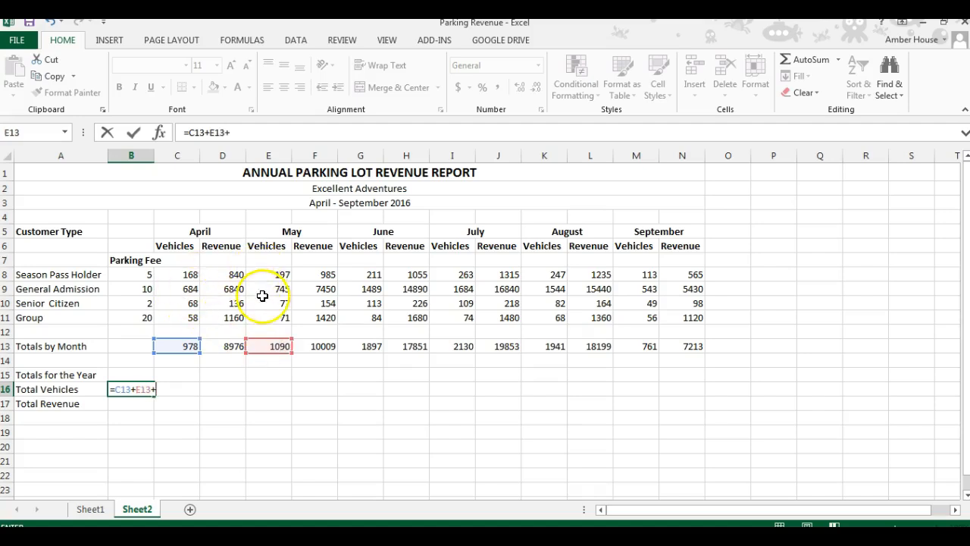
pyautogui.click(362, 347)
pyautogui.write('+')
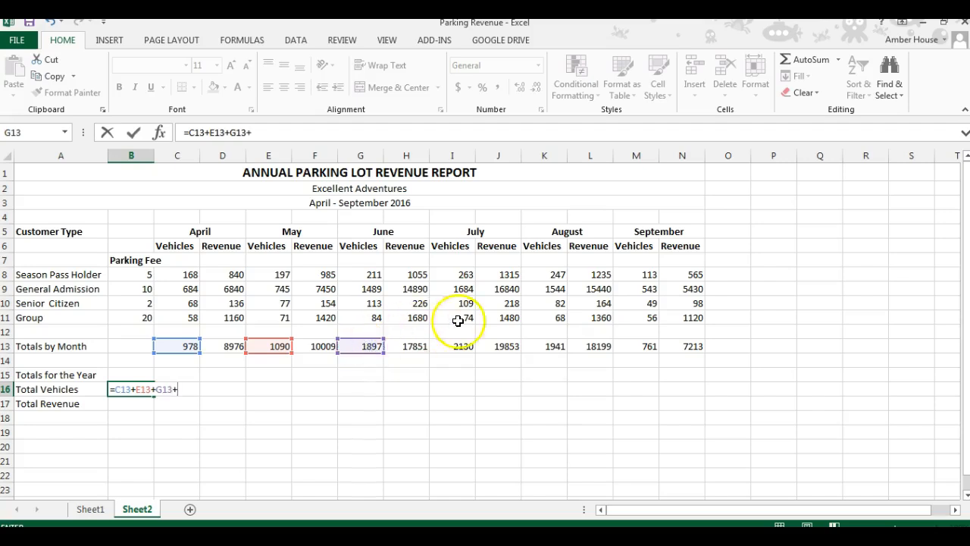
pyautogui.click(447, 346)
pyautogui.write('+')
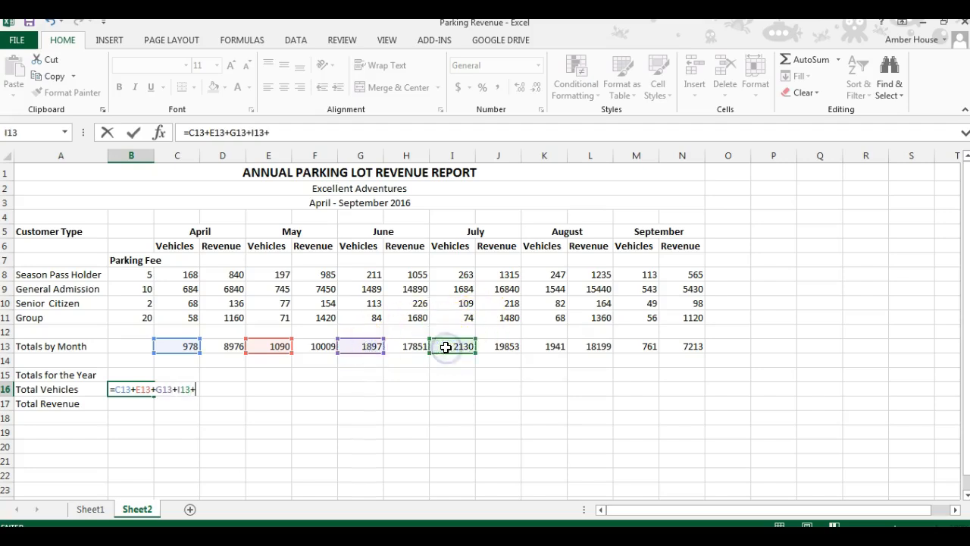
pyautogui.click(558, 346)
pyautogui.write('+')
pyautogui.click(645, 346)
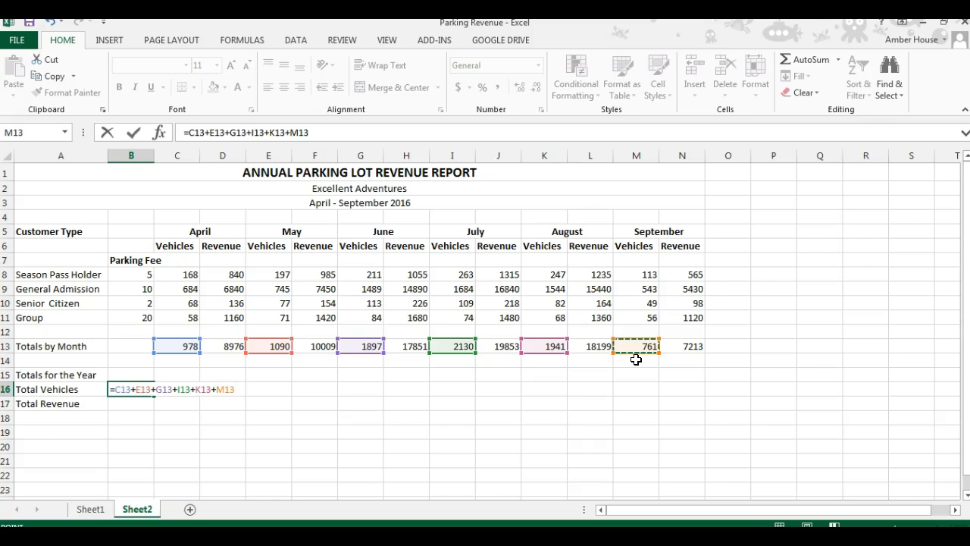
pyautogui.press('Return')
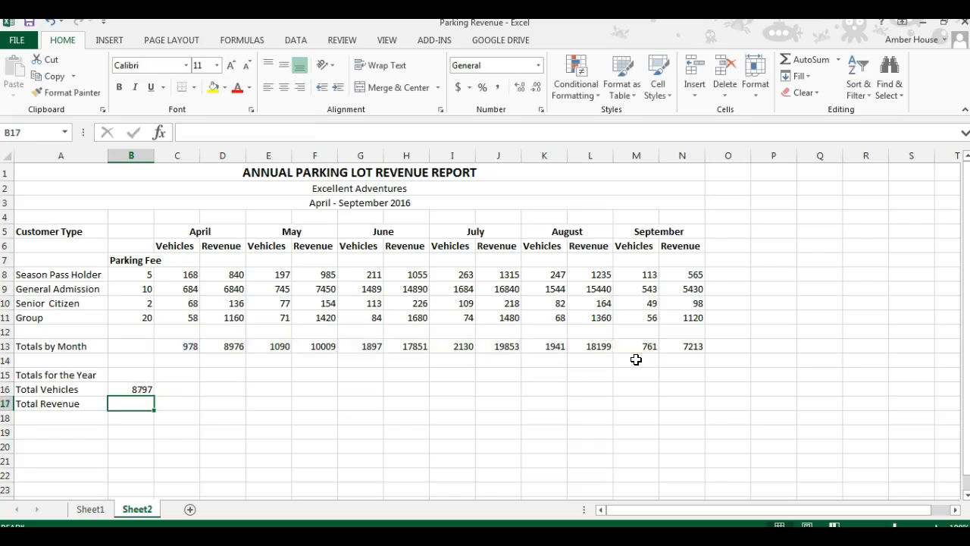
# Step: Enter =D13+F13+H13+J13+L13+N13 in B17 to total revenue for the year
pyautogui.write('=')
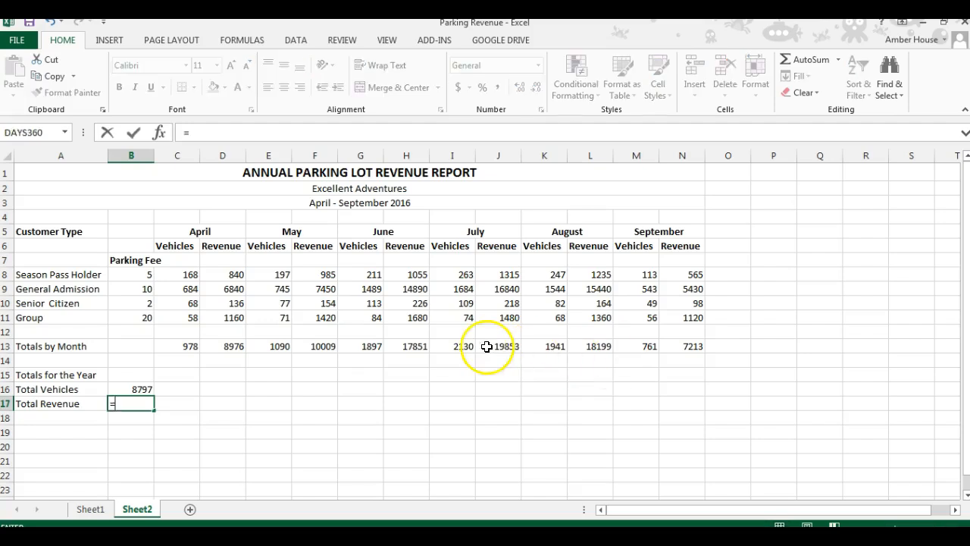
pyautogui.click(240, 346)
pyautogui.write('+')
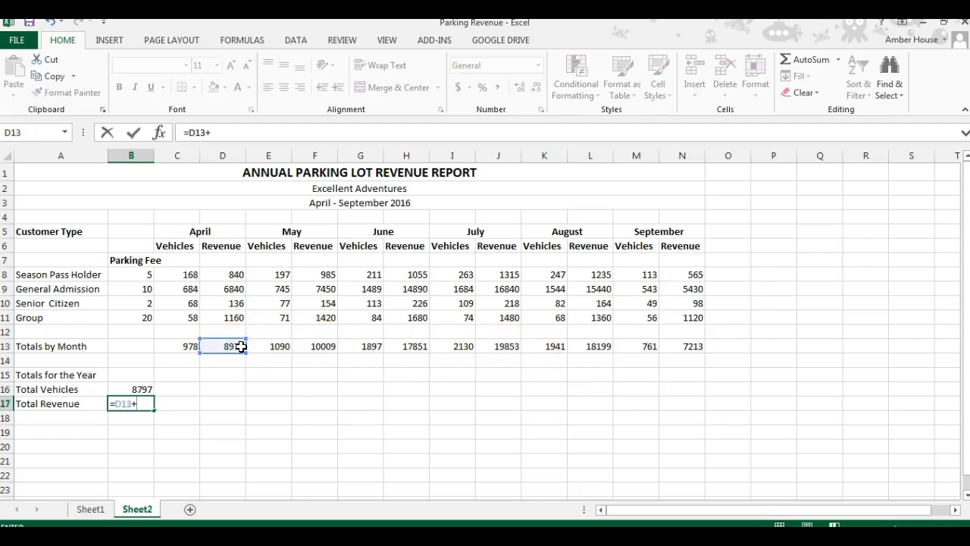
pyautogui.click(302, 346)
pyautogui.write('+')
pyautogui.click(398, 346)
pyautogui.write('+')
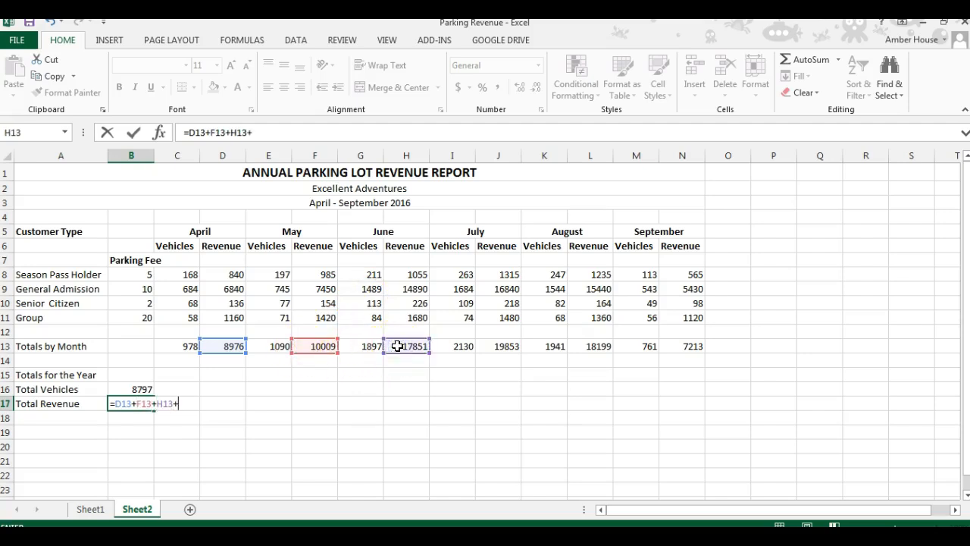
pyautogui.click(496, 353)
pyautogui.write('+')
pyautogui.click(598, 347)
pyautogui.write('+')
pyautogui.click(702, 347)
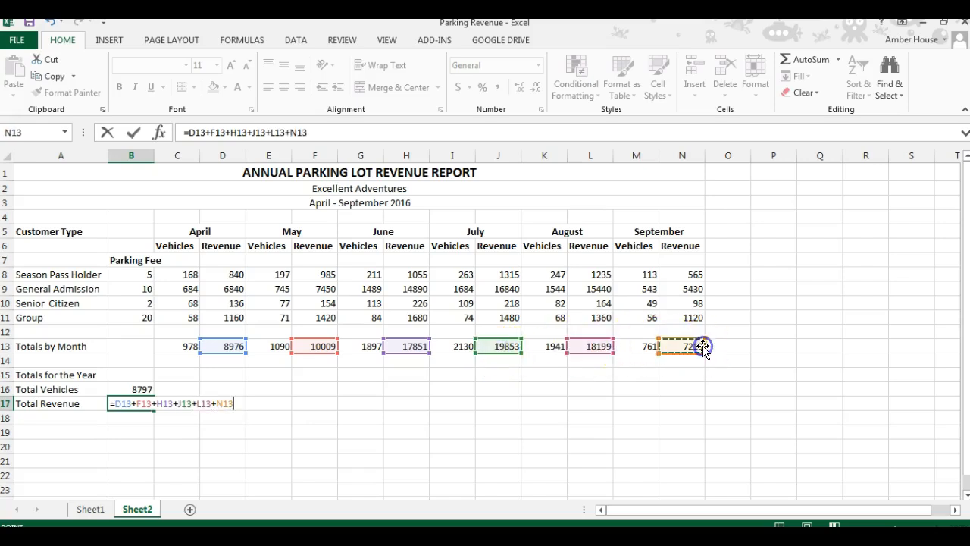
pyautogui.click(696, 347)
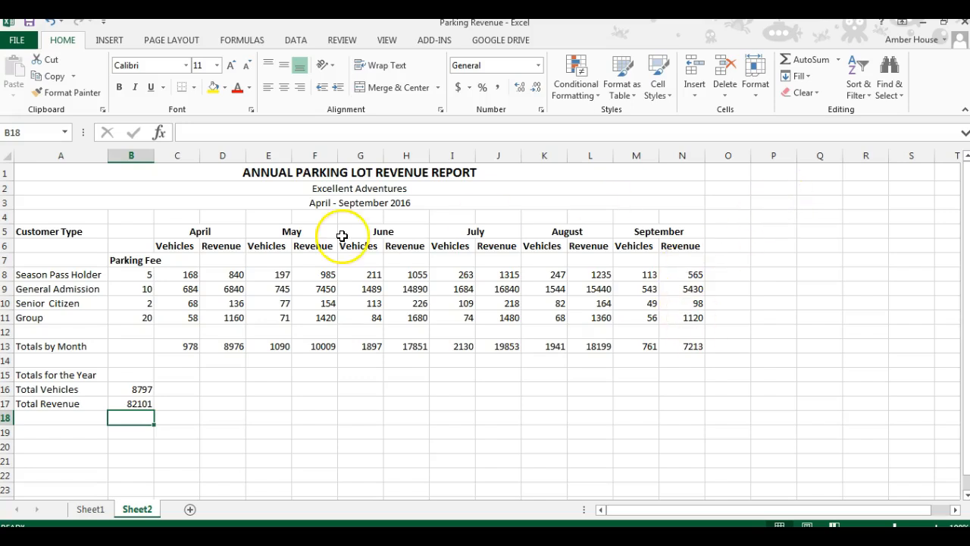
# Step: Apply Currency format to the parking fees, each revenue column with its monthly total, and total revenue, then undo it
pyautogui.click(149, 277)
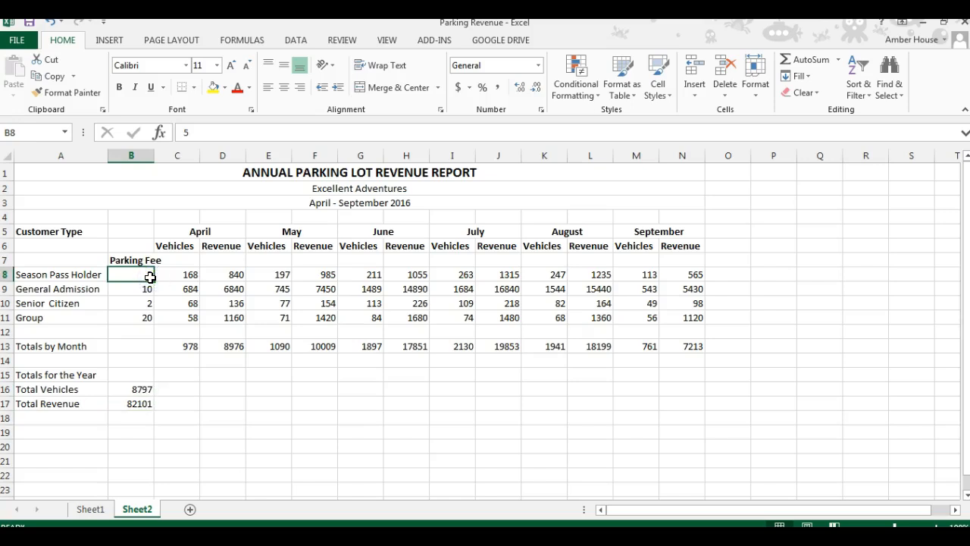
pyautogui.moveTo(148, 279); pyautogui.dragTo(146, 314)
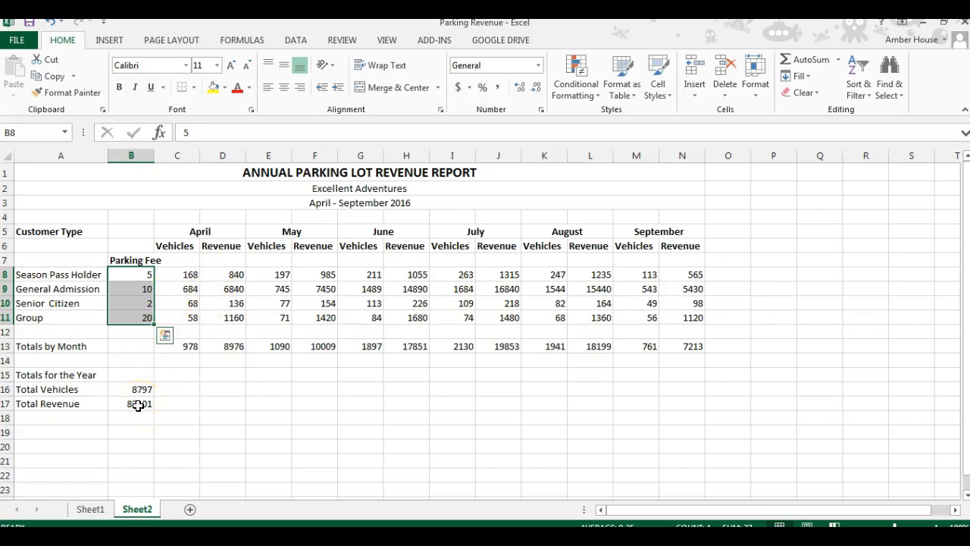
pyautogui.keyDown('ctrl'); pyautogui.click(137, 406); pyautogui.keyUp('ctrl')
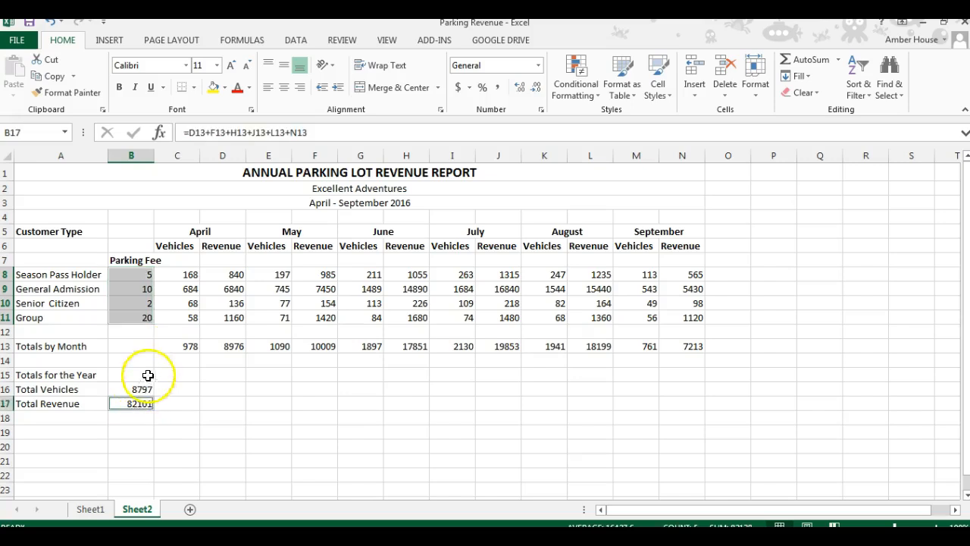
pyautogui.click(227, 275)
pyautogui.moveTo(227, 276); pyautogui.dragTo(223, 319)
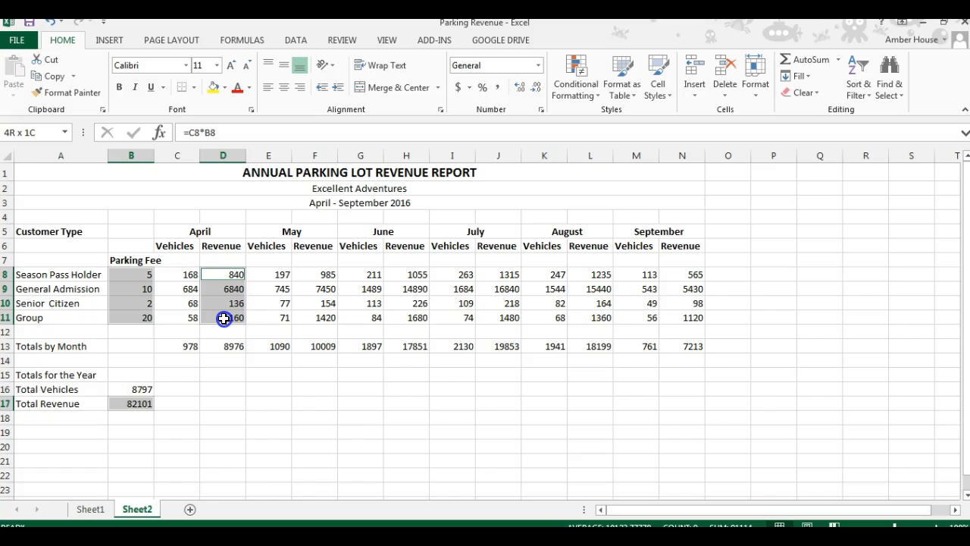
pyautogui.moveTo(224, 319); pyautogui.dragTo(218, 349)
pyautogui.moveTo(323, 274); pyautogui.dragTo(323, 347)
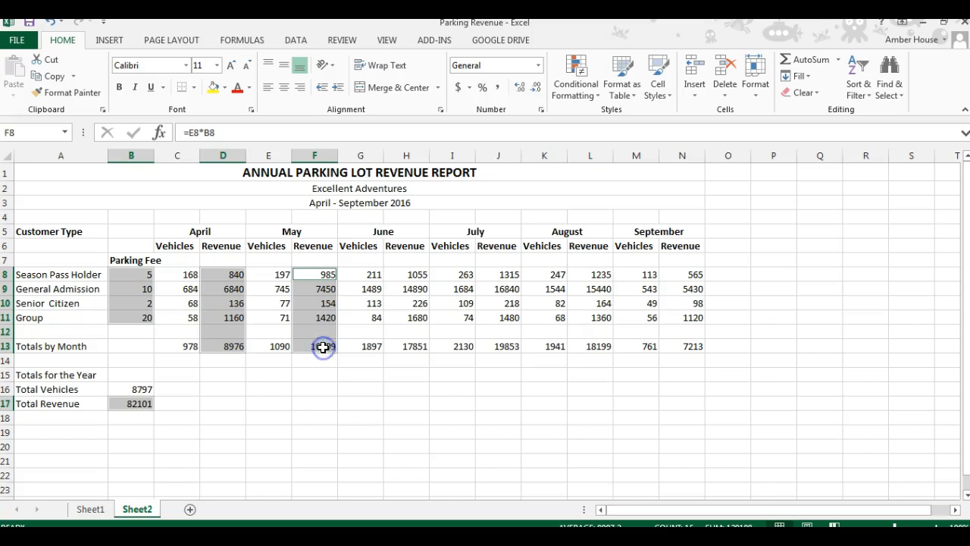
pyautogui.keyDown('ctrl'); pyautogui.click(416, 276); pyautogui.keyUp('ctrl')
pyautogui.moveTo(416, 276); pyautogui.dragTo(413, 347)
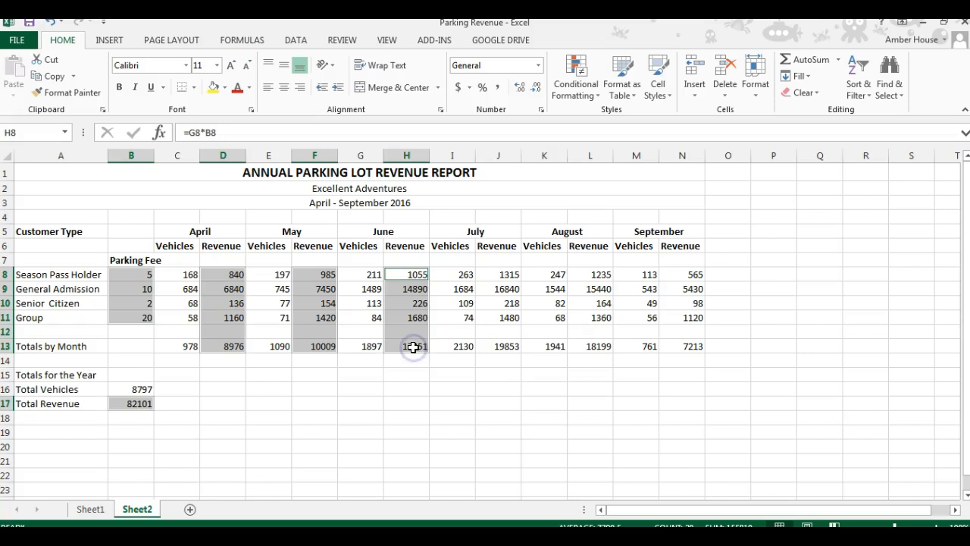
pyautogui.keyDown('ctrl'); pyautogui.click(493, 273); pyautogui.keyUp('ctrl')
pyautogui.moveTo(493, 274); pyautogui.dragTo(493, 345)
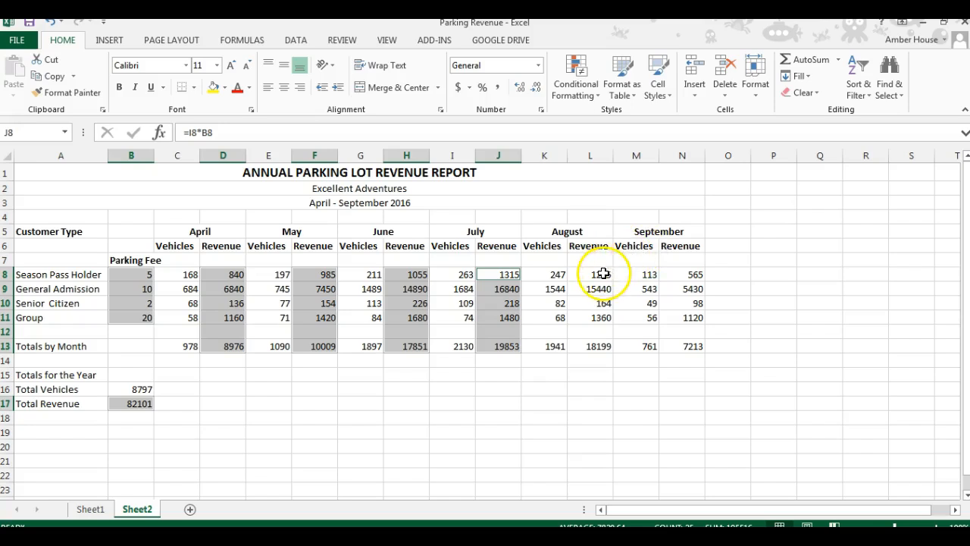
pyautogui.moveTo(600, 274); pyautogui.dragTo(595, 345)
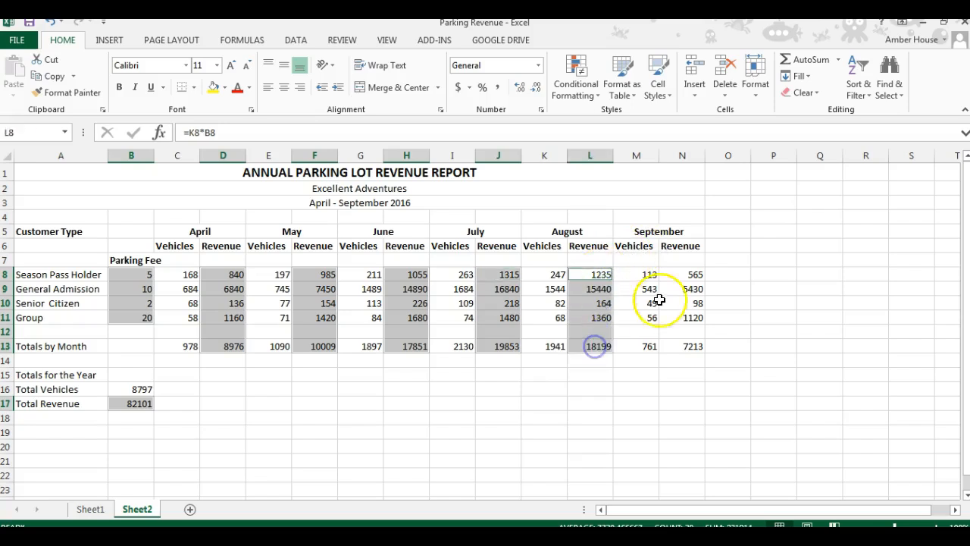
pyautogui.moveTo(677, 276); pyautogui.dragTo(674, 345)
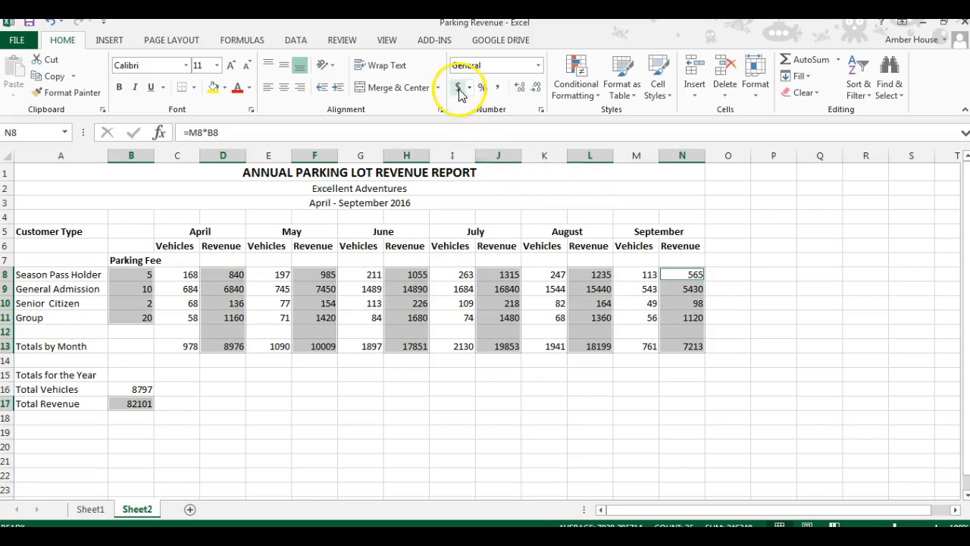
pyautogui.click(538, 66)
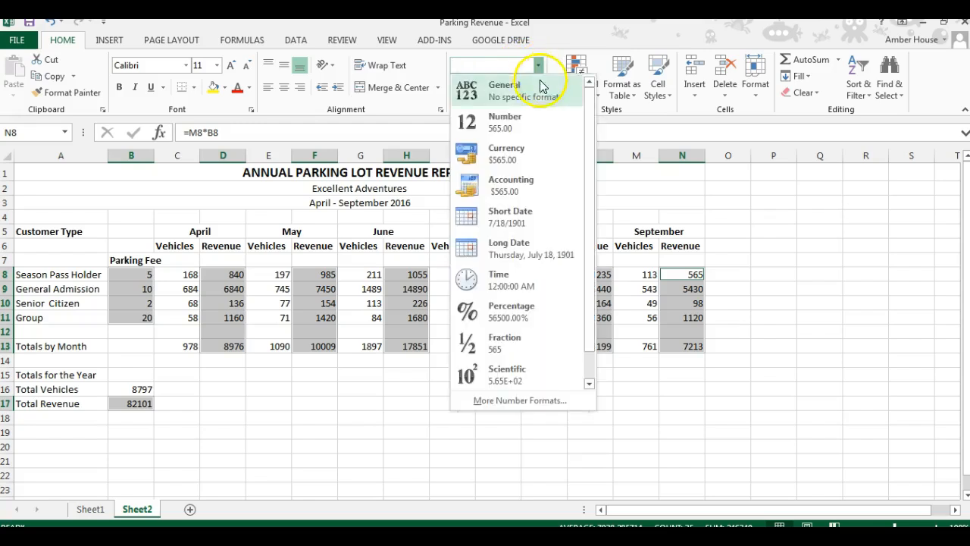
pyautogui.click(520, 154)
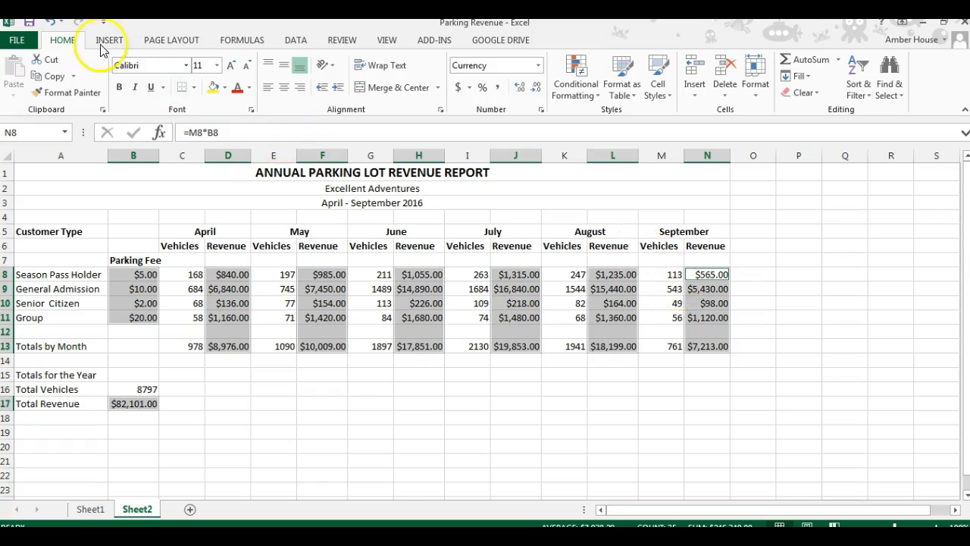
pyautogui.click(49, 23)
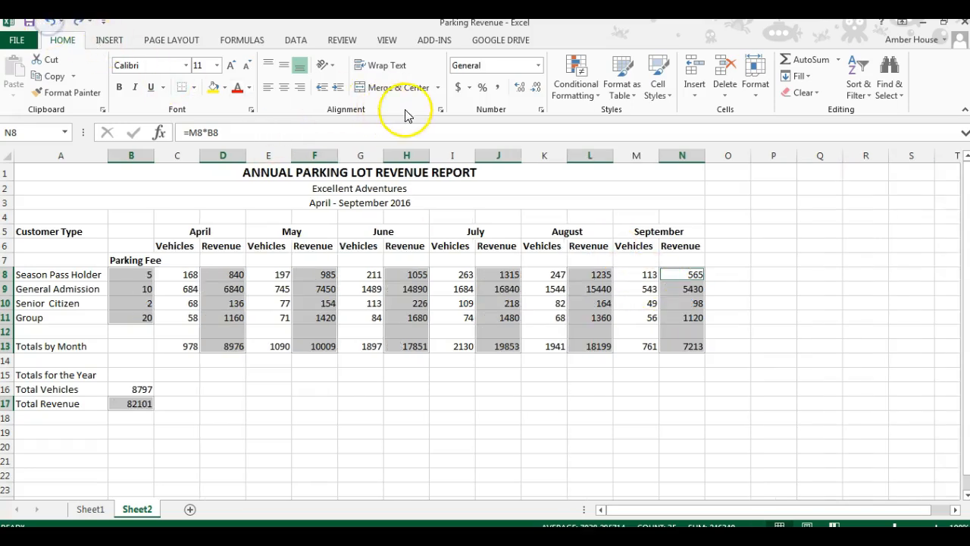
# Step: Apply Accounting number format to the selected parking fees, revenue columns and total revenue
pyautogui.click(458, 89)
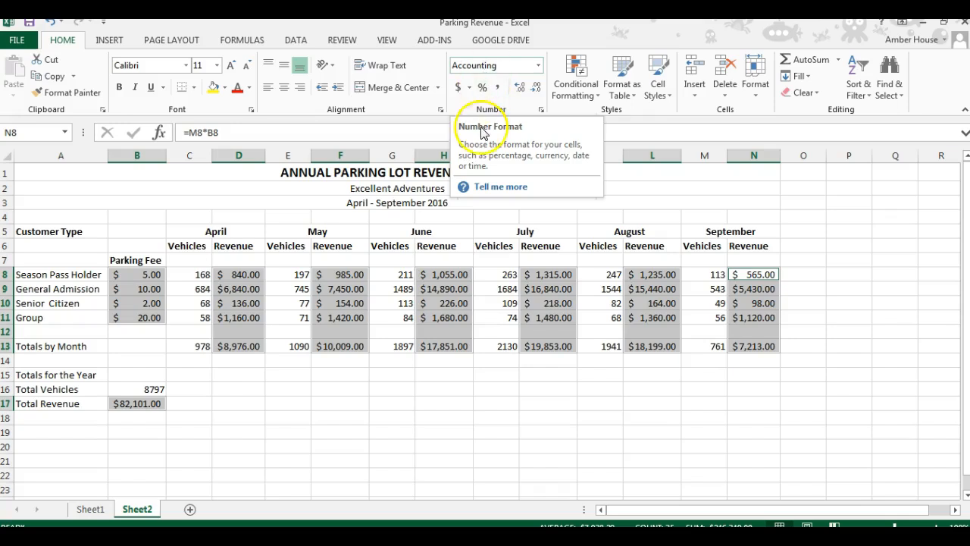
pyautogui.click(459, 205)
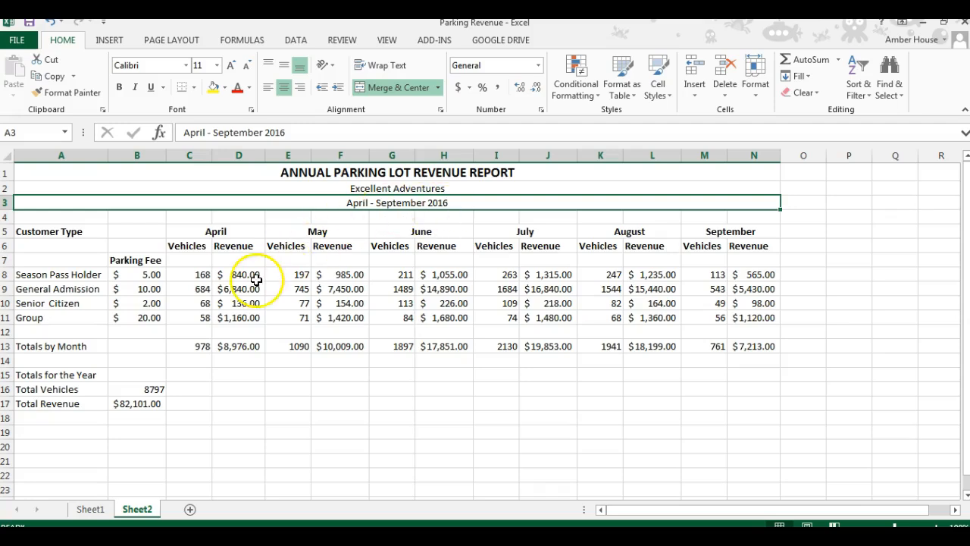
# Step: Make the "Totals for the Year" heading bold with font size 14
pyautogui.click(48, 374)
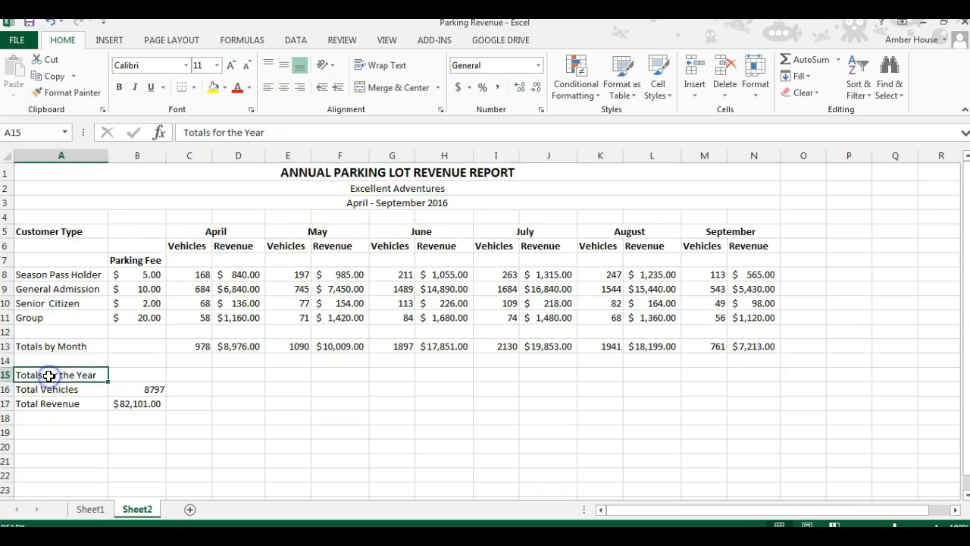
pyautogui.click(119, 89)
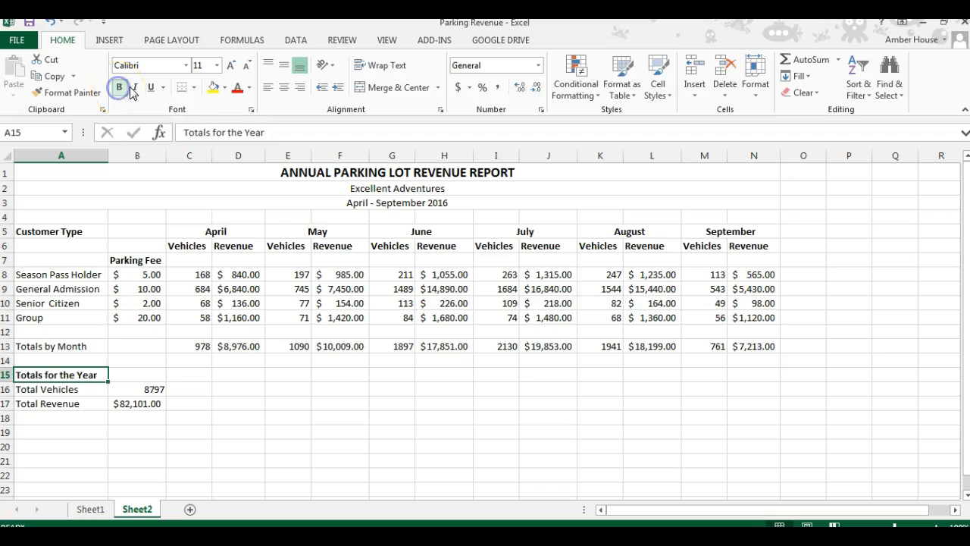
pyautogui.click(217, 67)
pyautogui.click(195, 150)
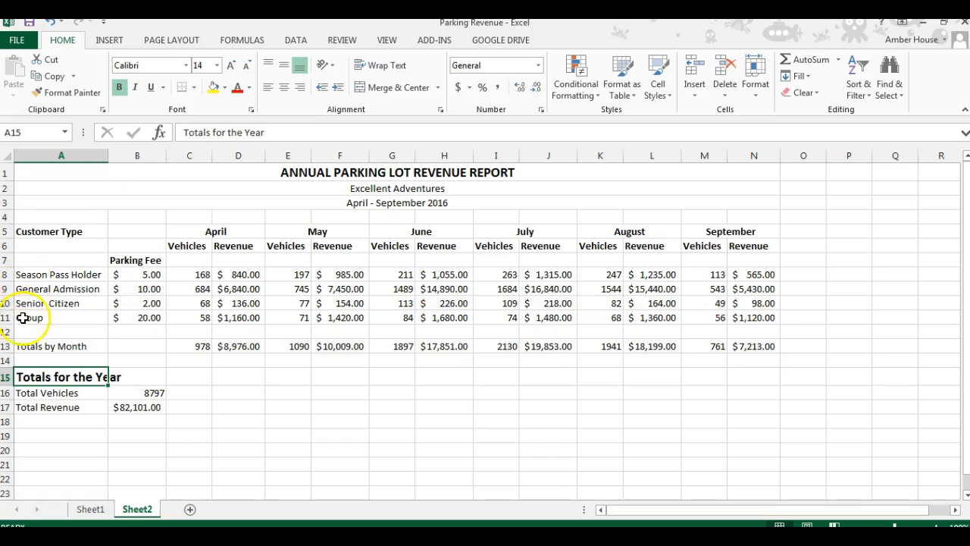
# Step: Bold the Totals by Month row A13:N13 together with the yearly totals labels and values in A16:B17
pyautogui.click(8, 345)
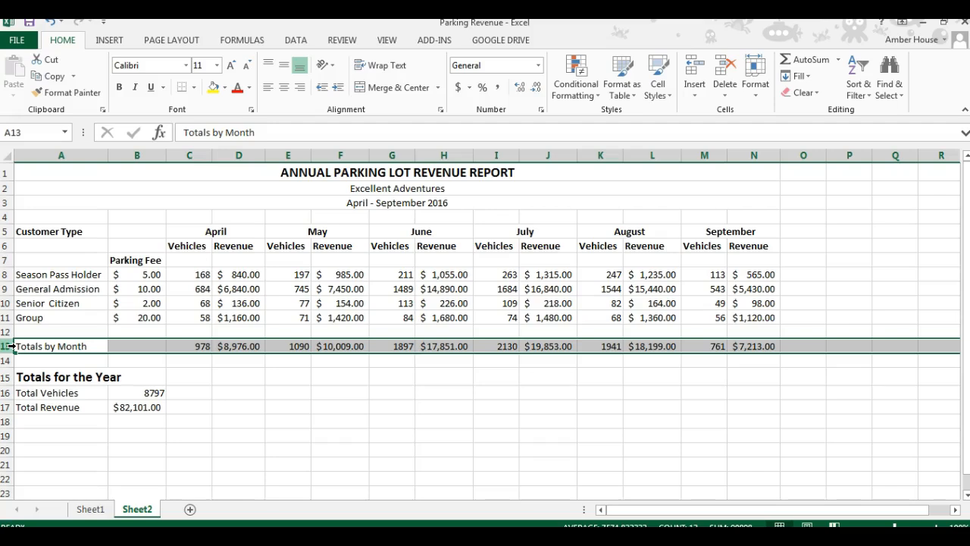
pyautogui.click(28, 393)
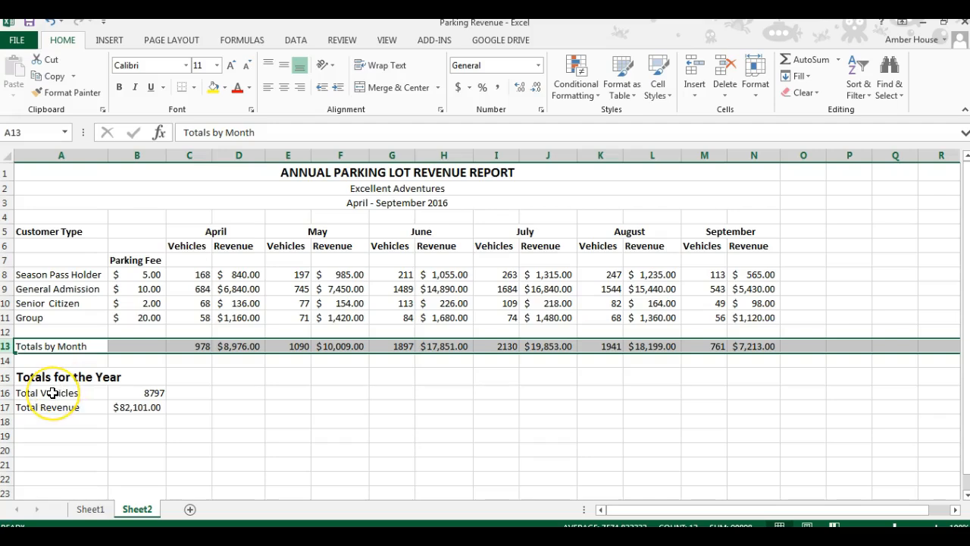
pyautogui.click(52, 392)
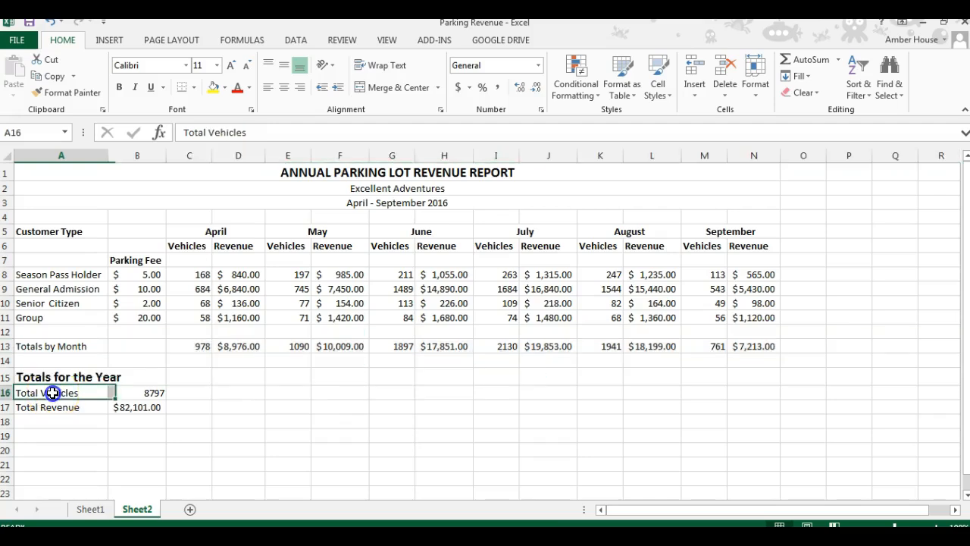
pyautogui.click(59, 345)
pyautogui.moveTo(59, 344); pyautogui.dragTo(743, 346)
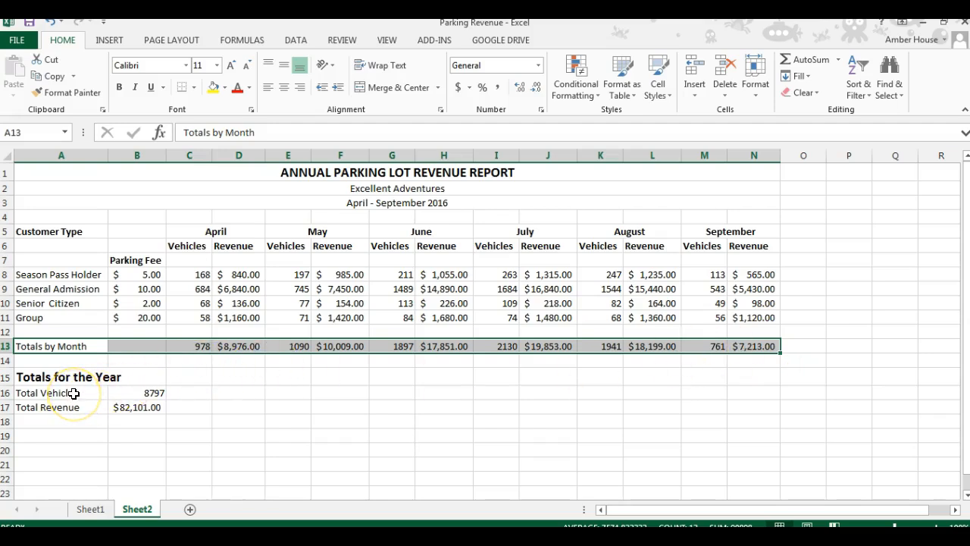
pyautogui.click(74, 393)
pyautogui.moveTo(78, 395); pyautogui.dragTo(102, 402)
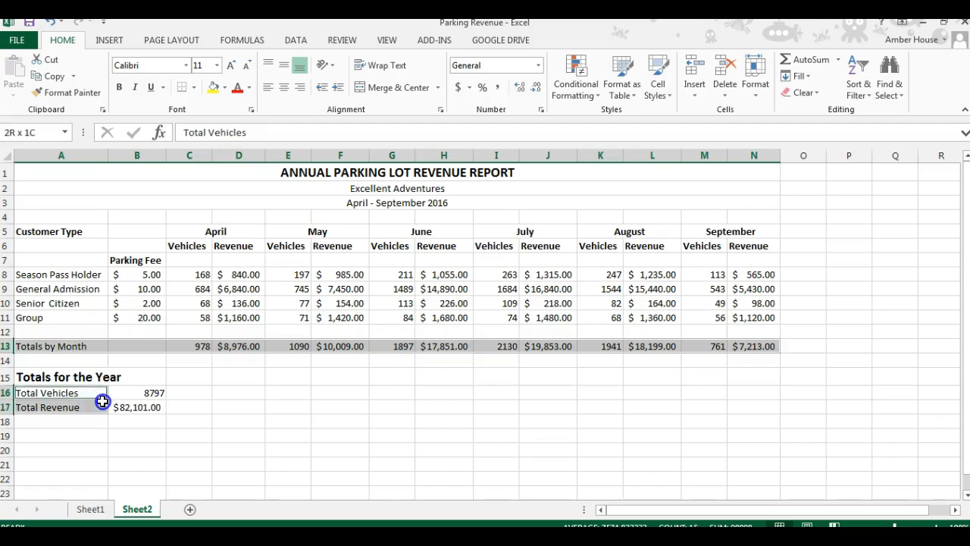
pyautogui.moveTo(103, 402); pyautogui.dragTo(127, 404)
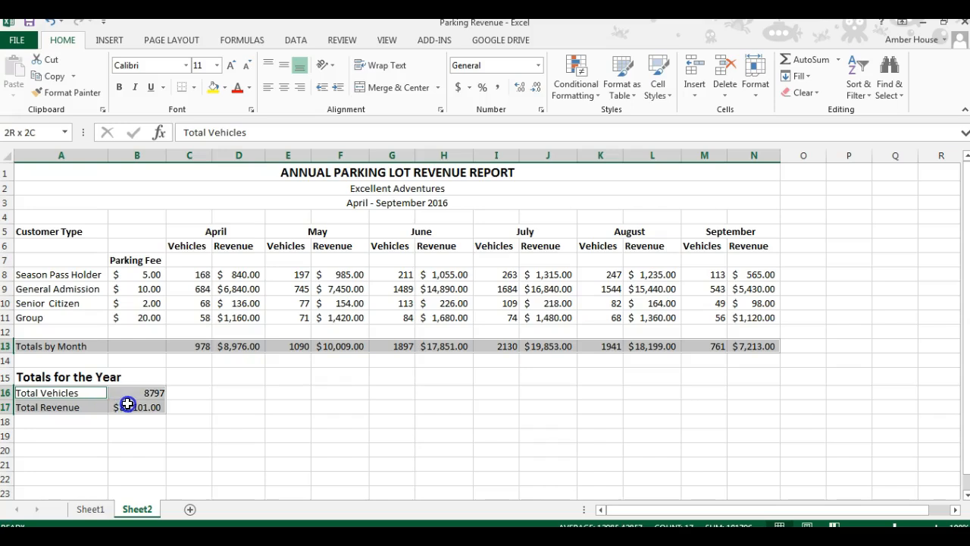
pyautogui.moveTo(127, 404); pyautogui.dragTo(127, 404)
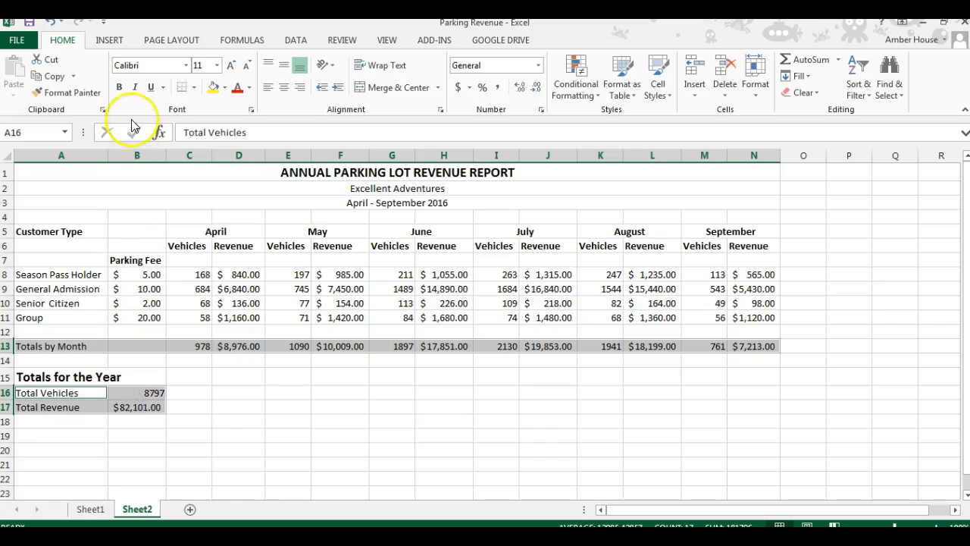
pyautogui.click(119, 88)
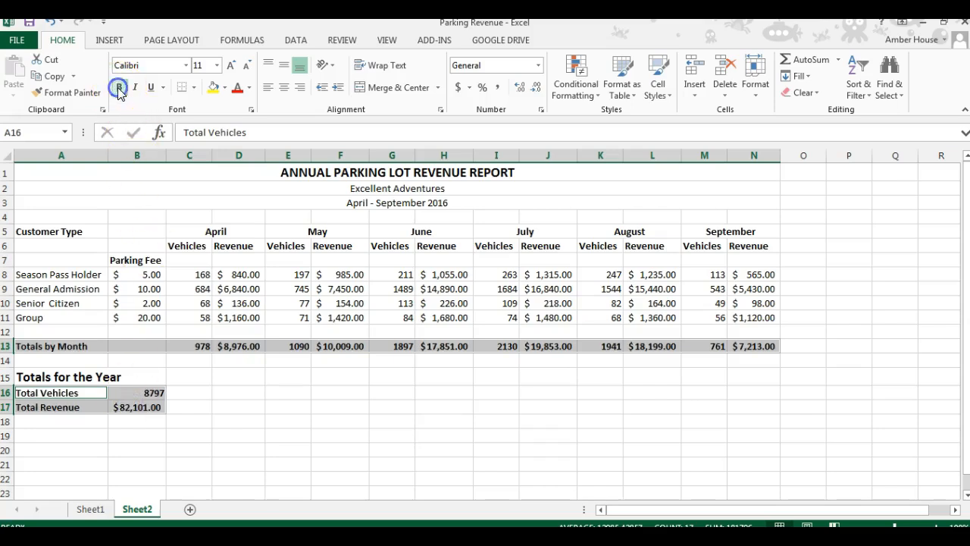
pyautogui.click(272, 426)
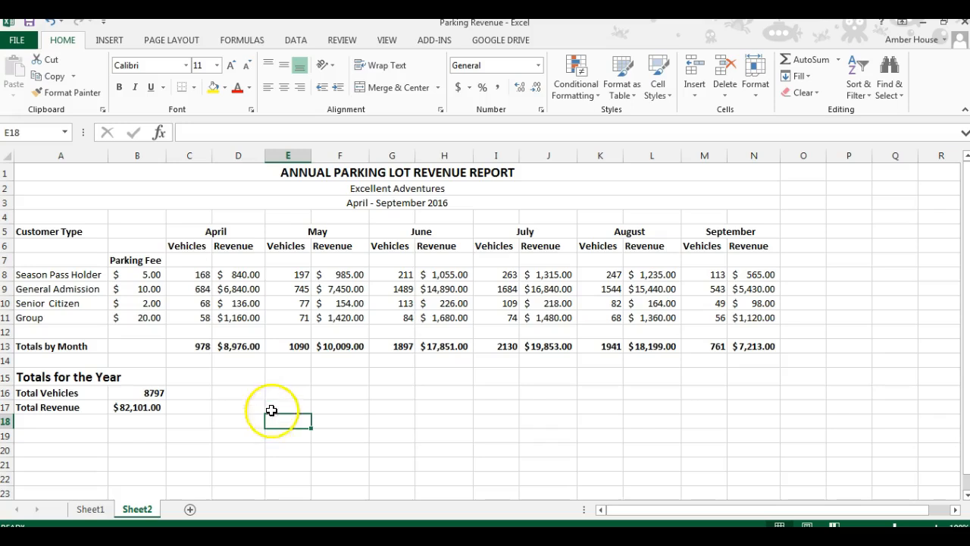
# Step: Fill the Vehicles columns rows 8 to 13 for every month and the Total Vehicles value with a light blue theme colour
pyautogui.click(189, 275)
pyautogui.moveTo(189, 277); pyautogui.dragTo(184, 348)
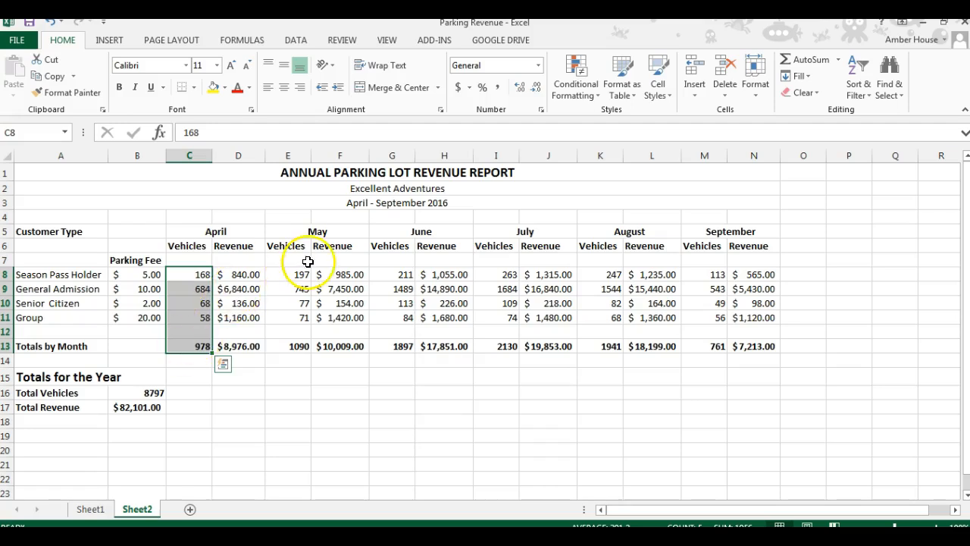
pyautogui.moveTo(292, 277); pyautogui.dragTo(295, 347)
pyautogui.moveTo(385, 275); pyautogui.dragTo(391, 346)
pyautogui.moveTo(504, 275); pyautogui.dragTo(503, 340)
pyautogui.moveTo(613, 278); pyautogui.dragTo(608, 344)
pyautogui.moveTo(697, 276); pyautogui.dragTo(690, 344)
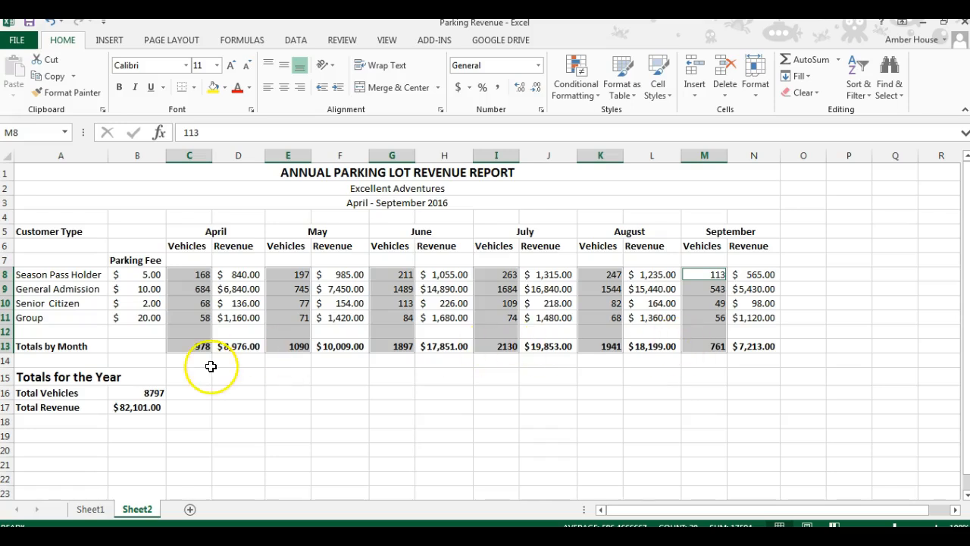
pyautogui.click(143, 393)
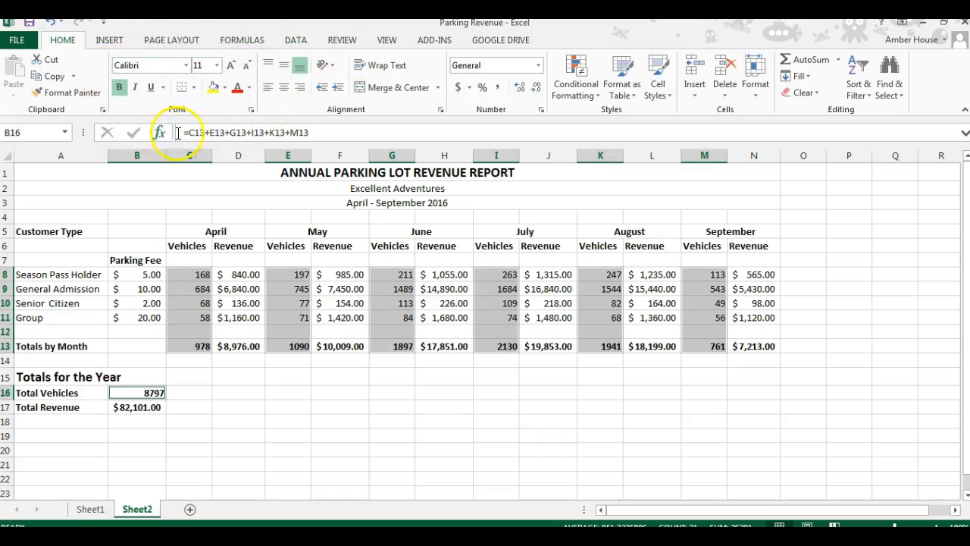
pyautogui.click(224, 88)
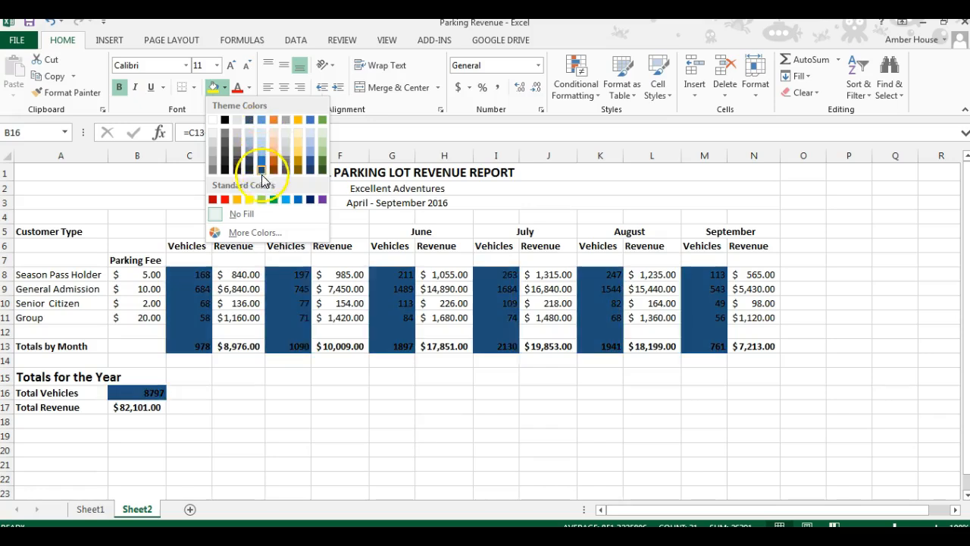
pyautogui.click(255, 232)
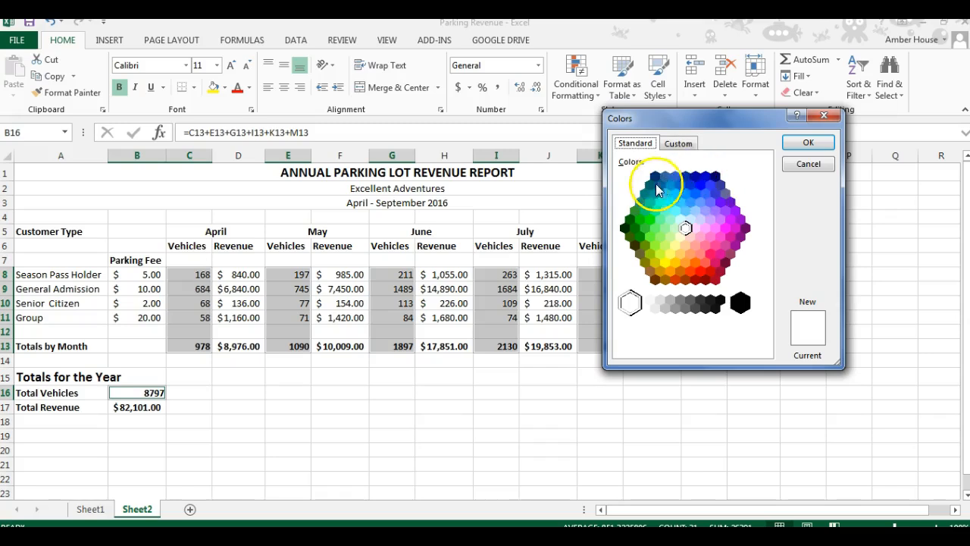
pyautogui.click(679, 143)
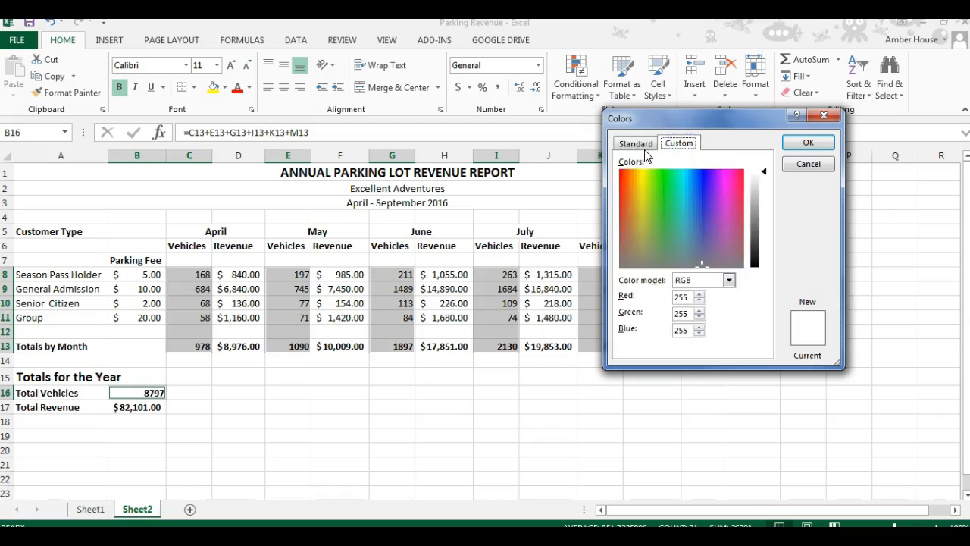
pyautogui.click(808, 164)
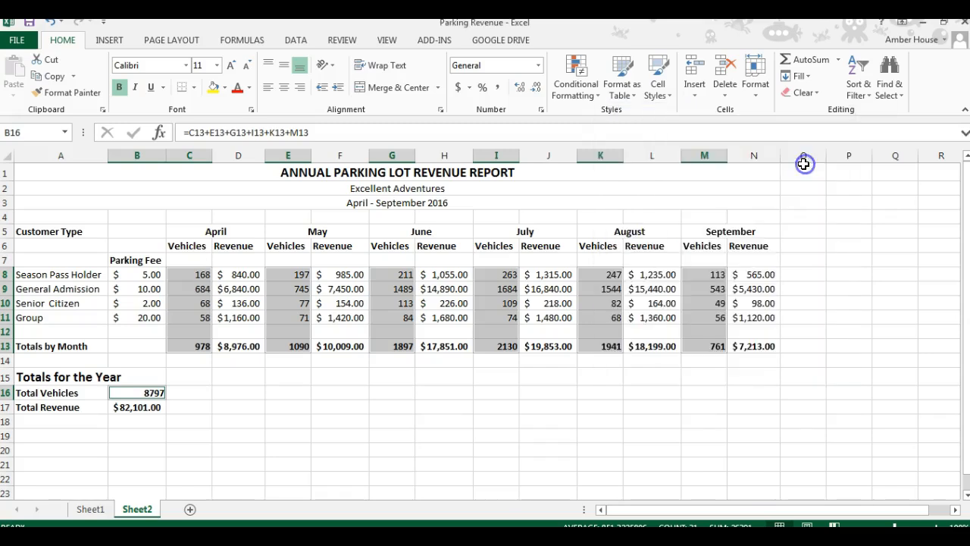
pyautogui.click(227, 87)
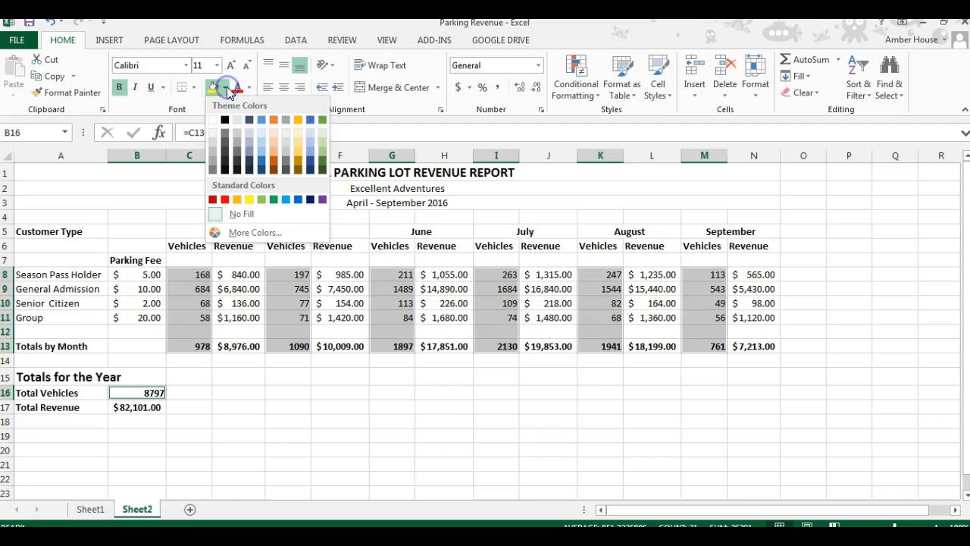
pyautogui.click(255, 150)
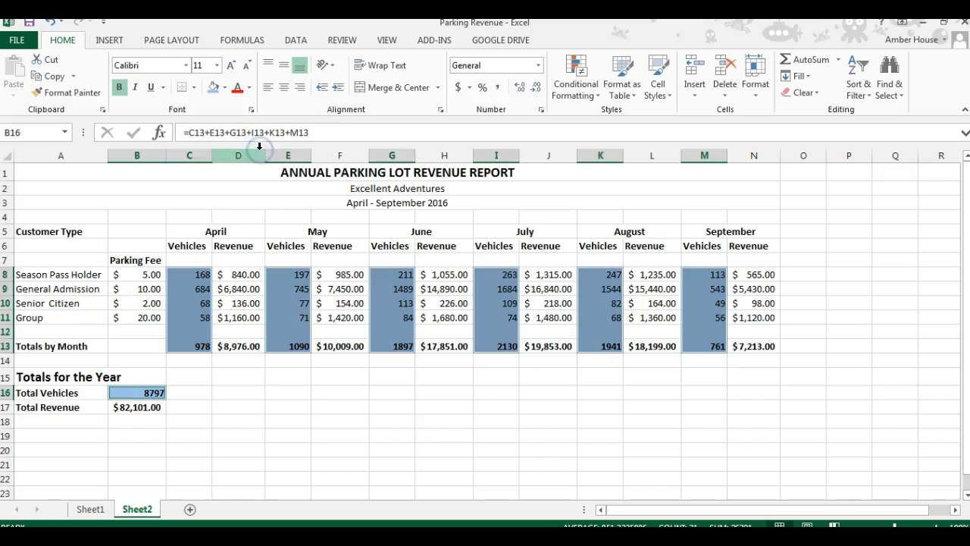
pyautogui.click(288, 288)
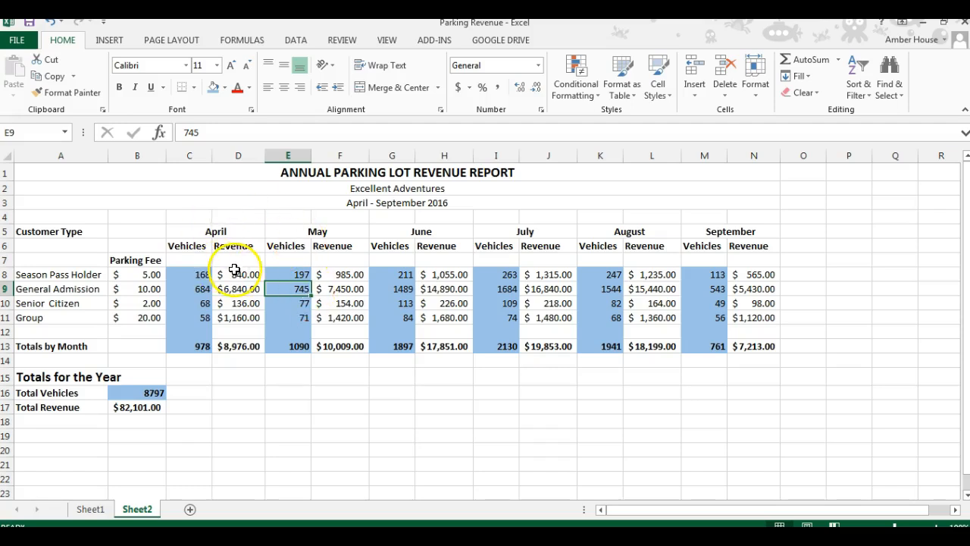
pyautogui.moveTo(235, 274); pyautogui.dragTo(231, 359)
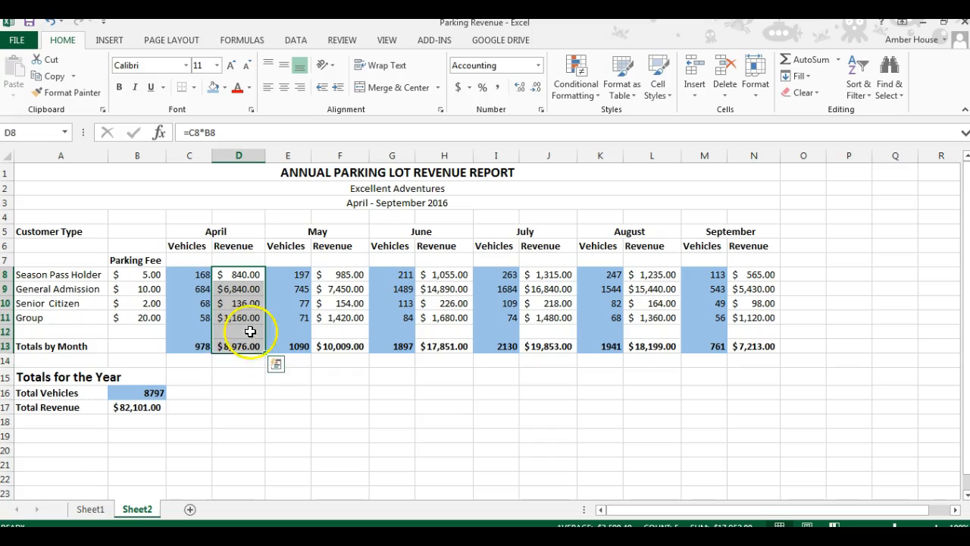
pyautogui.keyDown('ctrl'); pyautogui.click(337, 273); pyautogui.keyUp('ctrl')
pyautogui.moveTo(336, 273); pyautogui.dragTo(333, 346)
pyautogui.moveTo(429, 275); pyautogui.dragTo(434, 345)
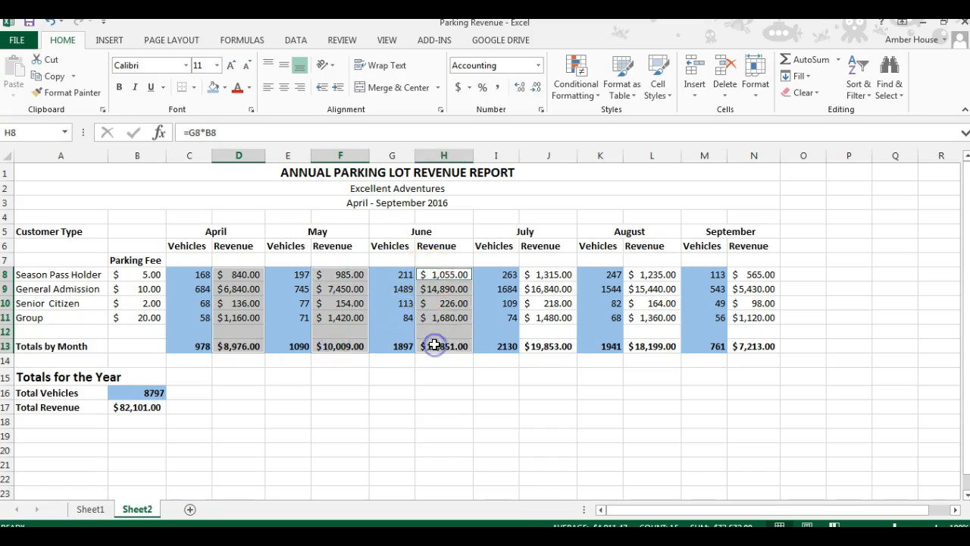
pyautogui.click(530, 274)
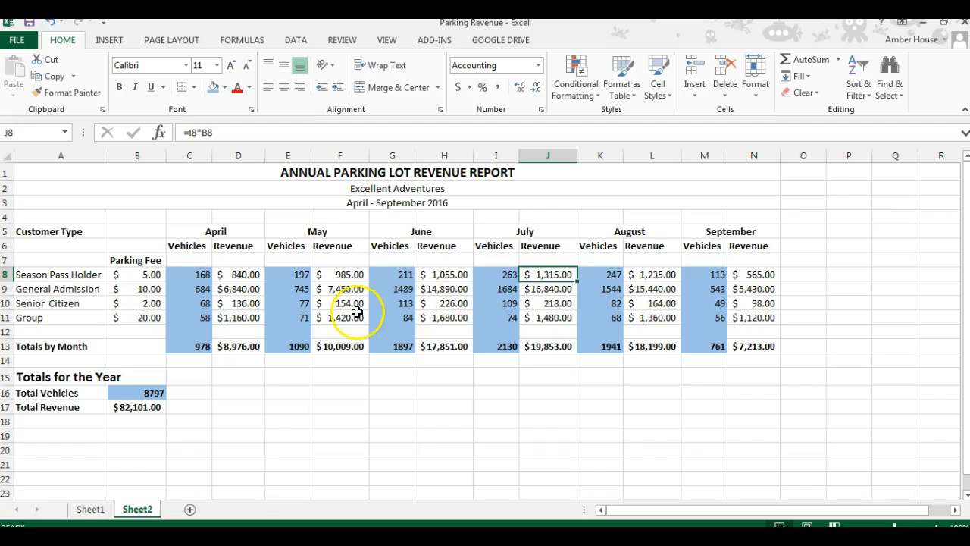
# Step: Fill the Revenue columns rows 8 to 13 for every month and the Total Revenue value with a light gray theme colour
pyautogui.moveTo(239, 275); pyautogui.dragTo(249, 346)
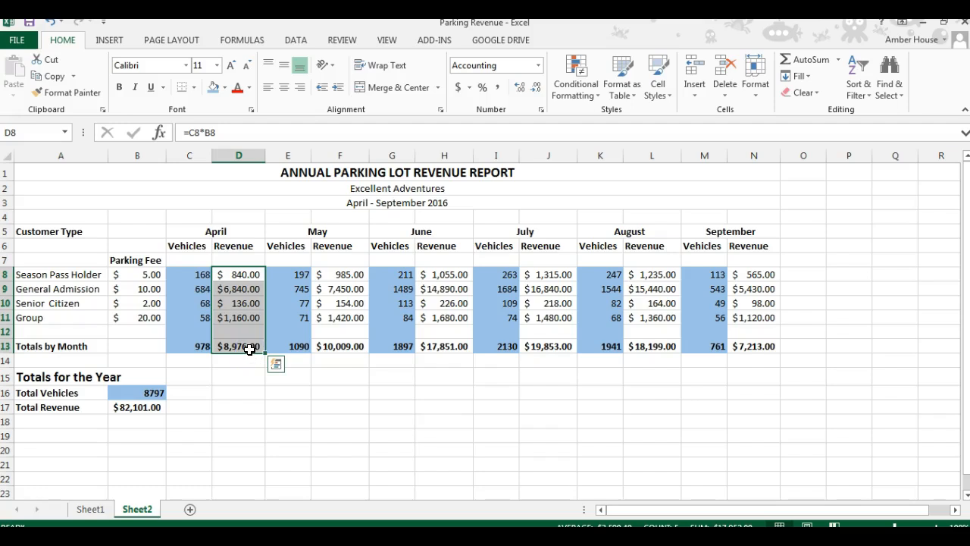
pyautogui.keyDown('ctrl'); pyautogui.click(336, 276); pyautogui.keyUp('ctrl')
pyautogui.moveTo(336, 276); pyautogui.dragTo(336, 347)
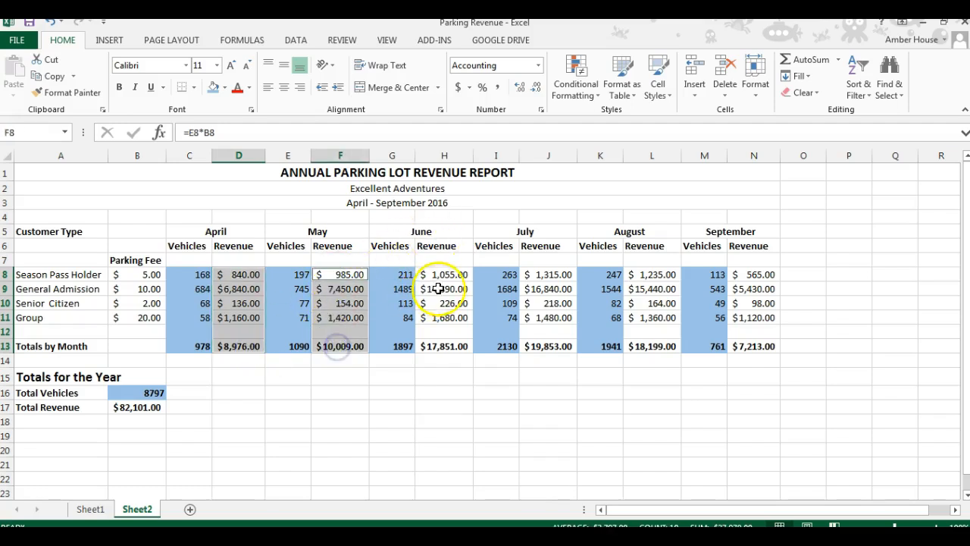
pyautogui.moveTo(444, 273); pyautogui.dragTo(440, 346)
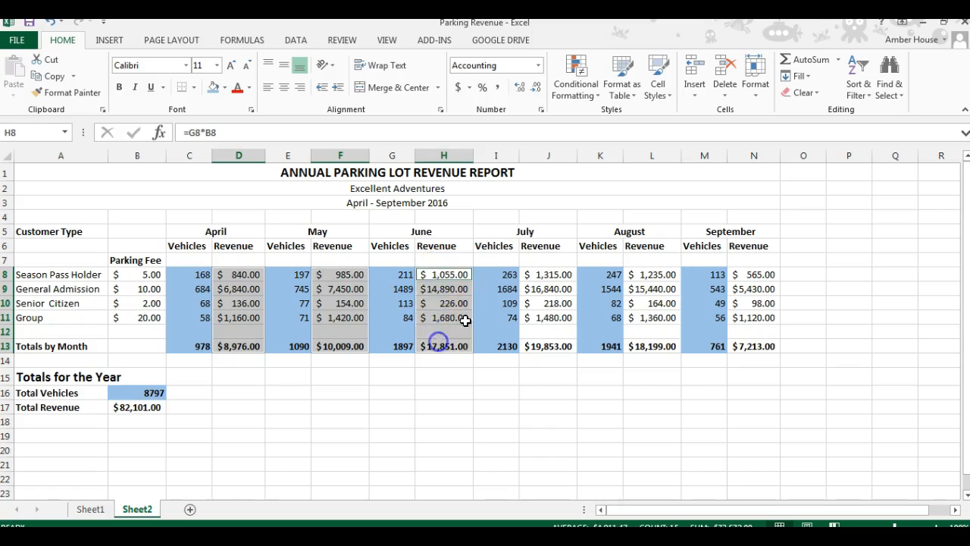
pyautogui.moveTo(545, 279); pyautogui.dragTo(540, 345)
pyautogui.moveTo(657, 275); pyautogui.dragTo(660, 345)
pyautogui.moveTo(743, 277); pyautogui.dragTo(741, 343)
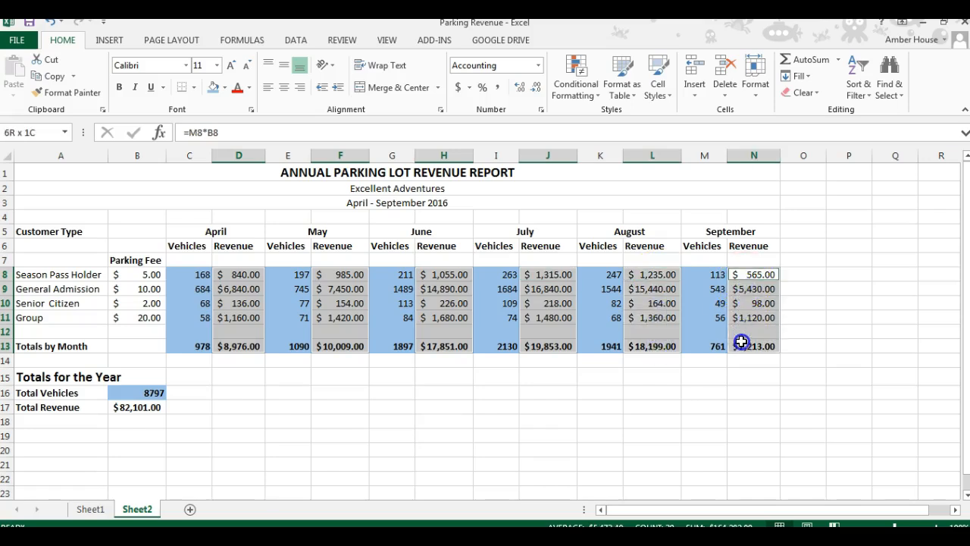
pyautogui.keyDown('ctrl'); pyautogui.click(127, 408); pyautogui.keyUp('ctrl')
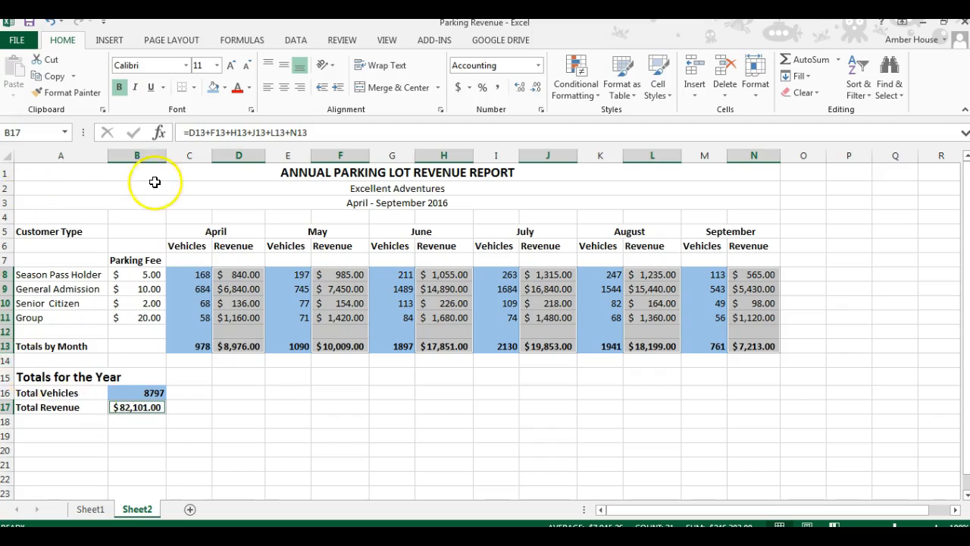
pyautogui.click(224, 91)
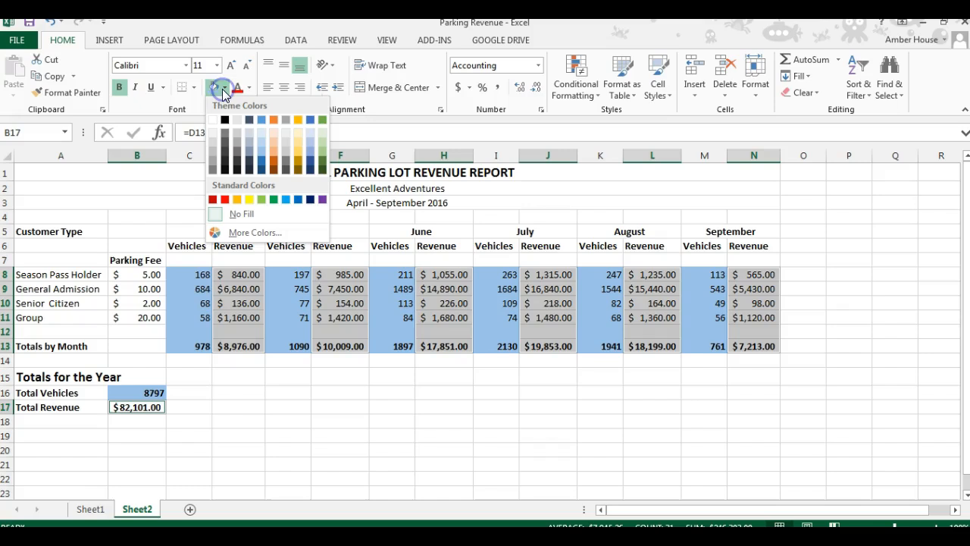
pyautogui.click(211, 141)
pyautogui.click(383, 402)
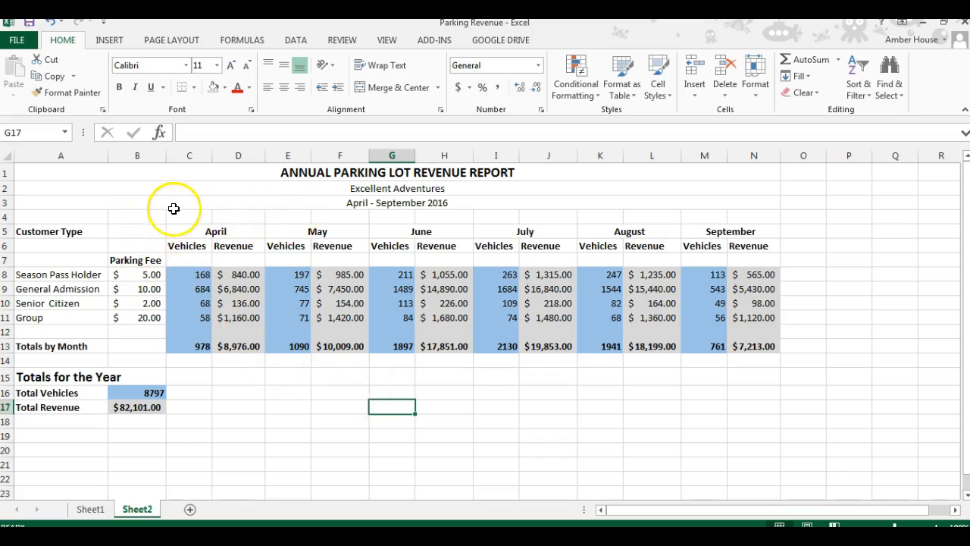
# Step: Add a bottom border under the Group row C11:N11
pyautogui.click(190, 319)
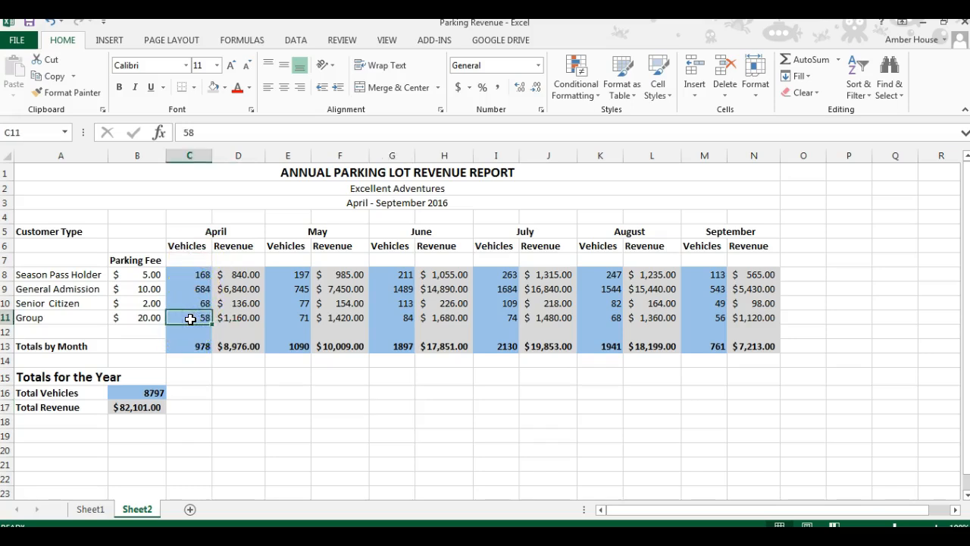
pyautogui.moveTo(194, 320); pyautogui.dragTo(746, 318)
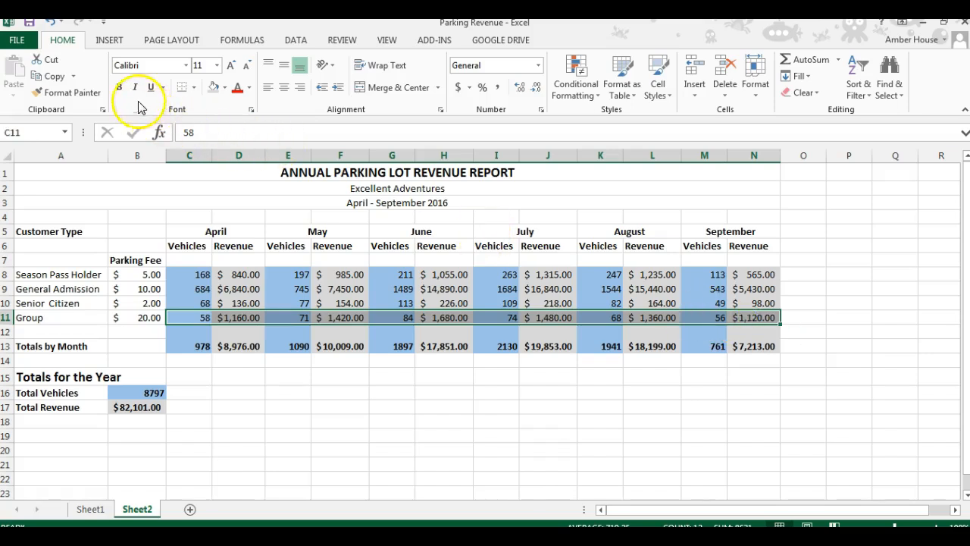
pyautogui.click(195, 88)
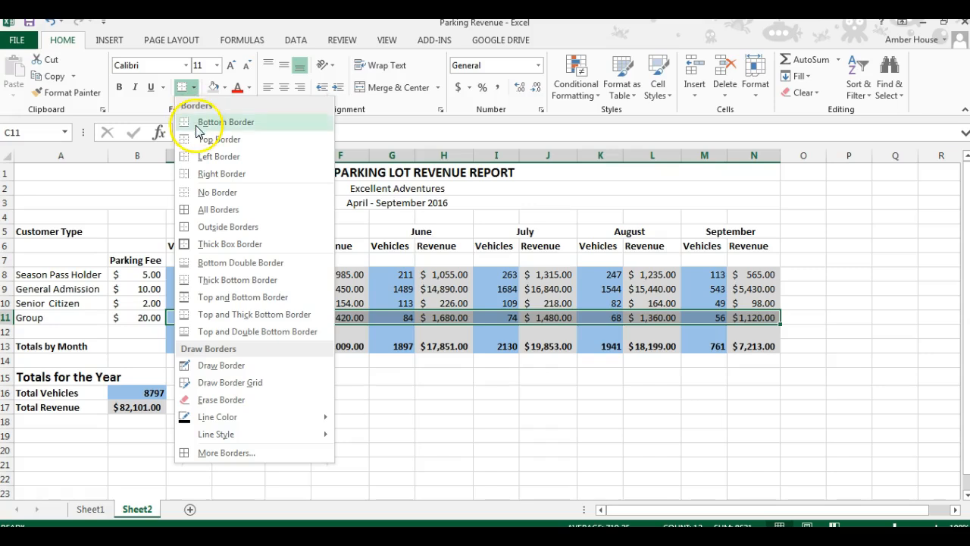
pyautogui.click(197, 125)
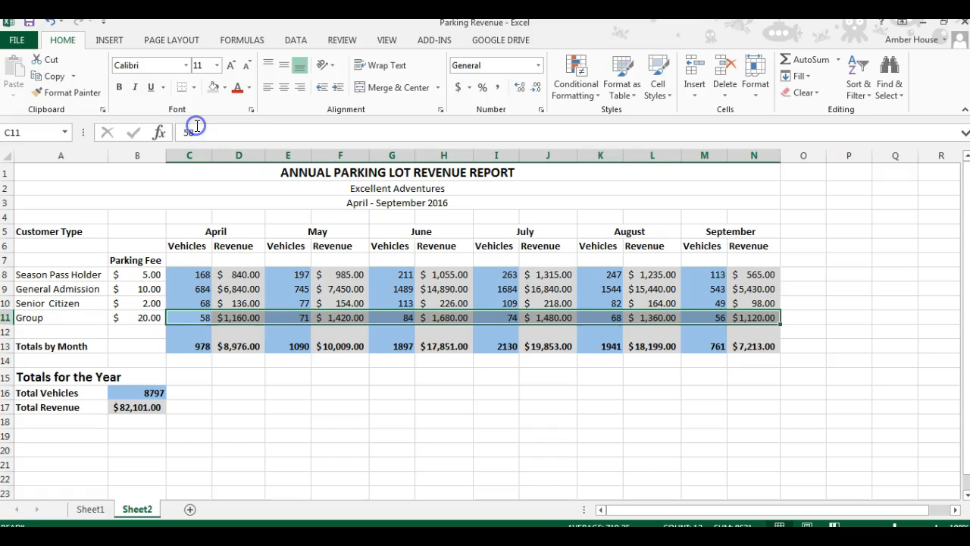
pyautogui.click(195, 89)
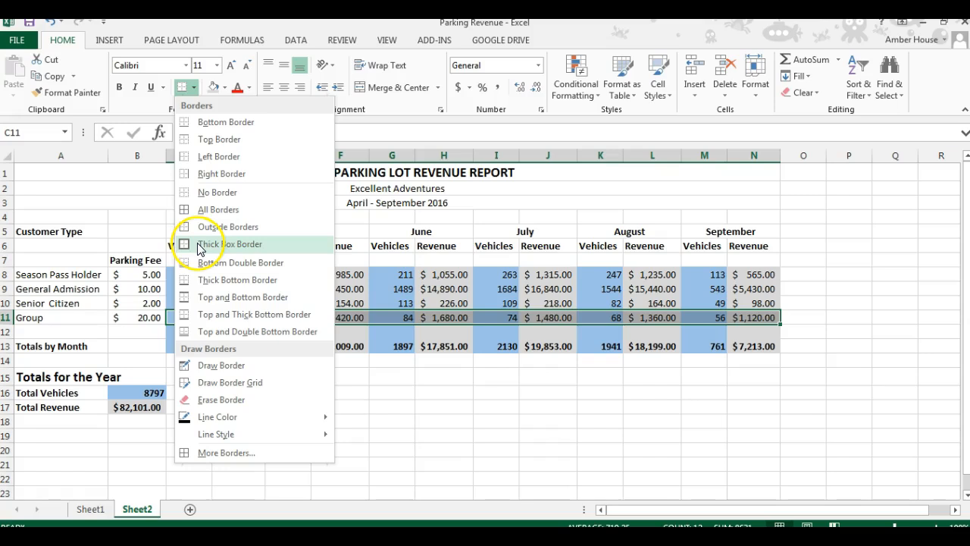
pyautogui.click(209, 129)
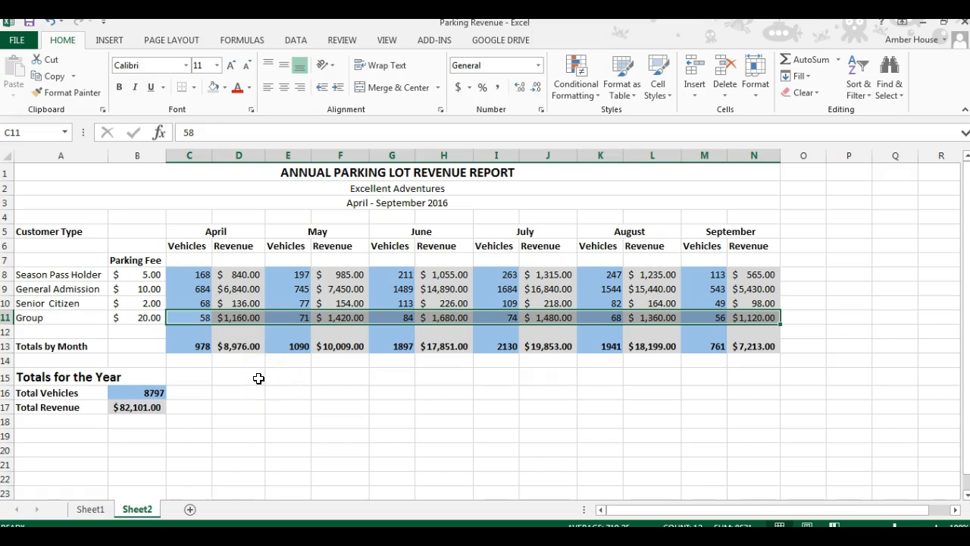
# Step: Apply a bottom double border to the Totals by Month row C13:N13
pyautogui.click(238, 492)
pyautogui.moveTo(203, 348); pyautogui.dragTo(743, 349)
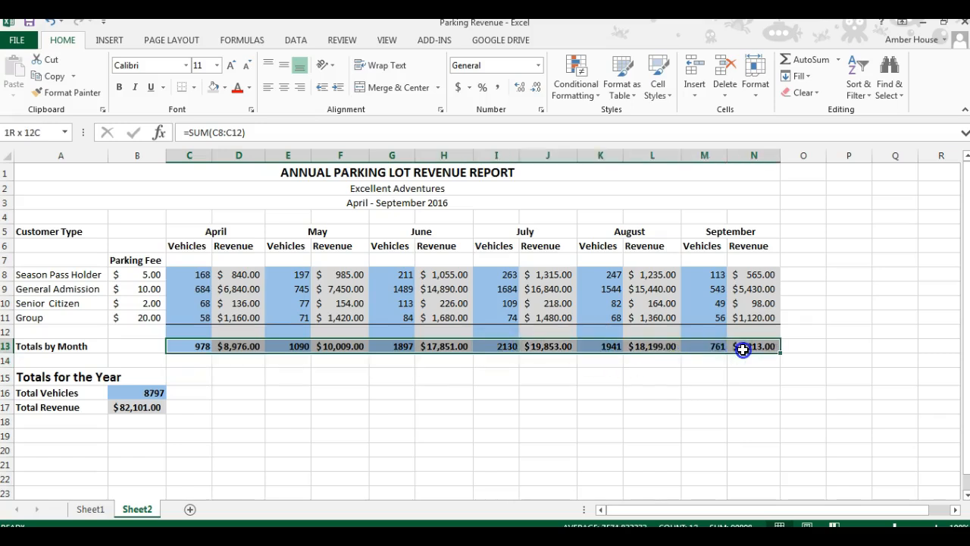
pyautogui.moveTo(743, 349); pyautogui.dragTo(743, 349)
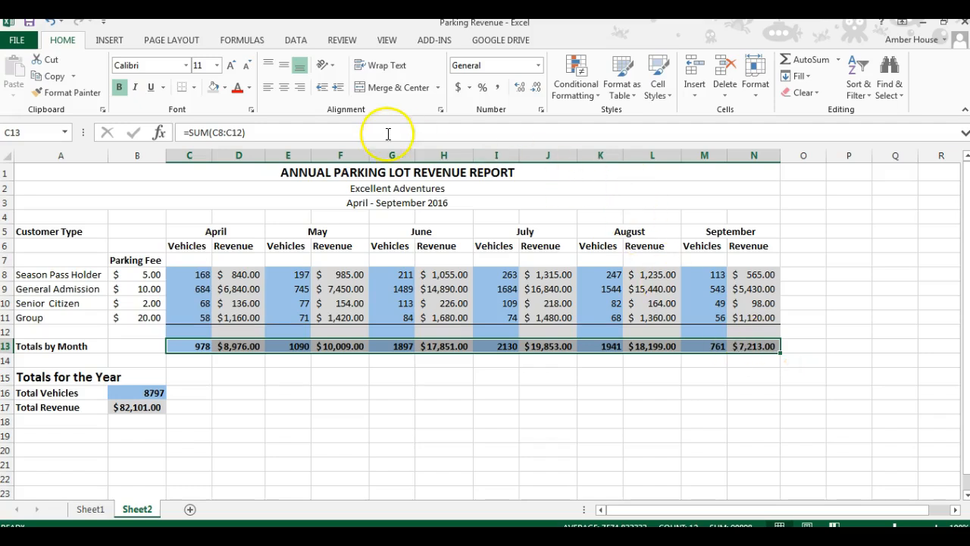
pyautogui.click(194, 88)
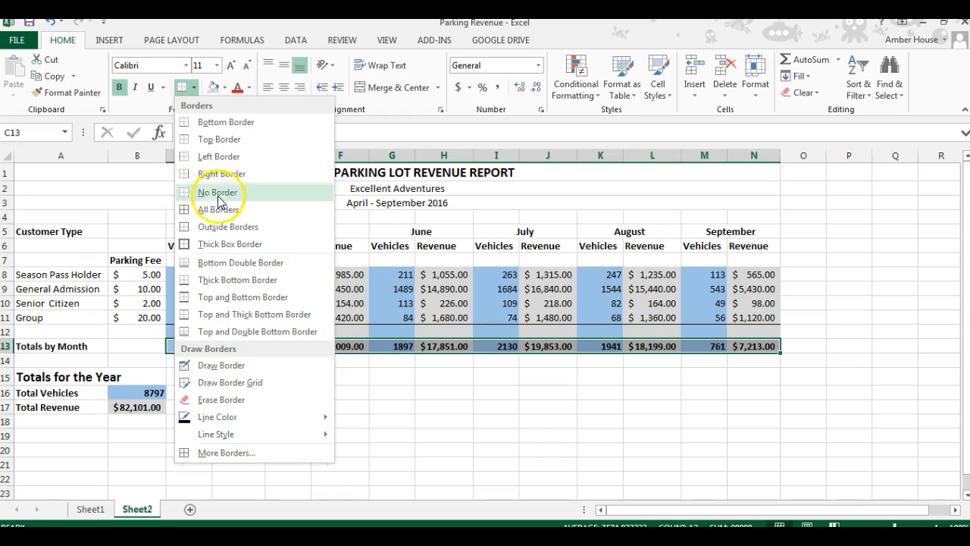
pyautogui.click(228, 262)
pyautogui.click(275, 423)
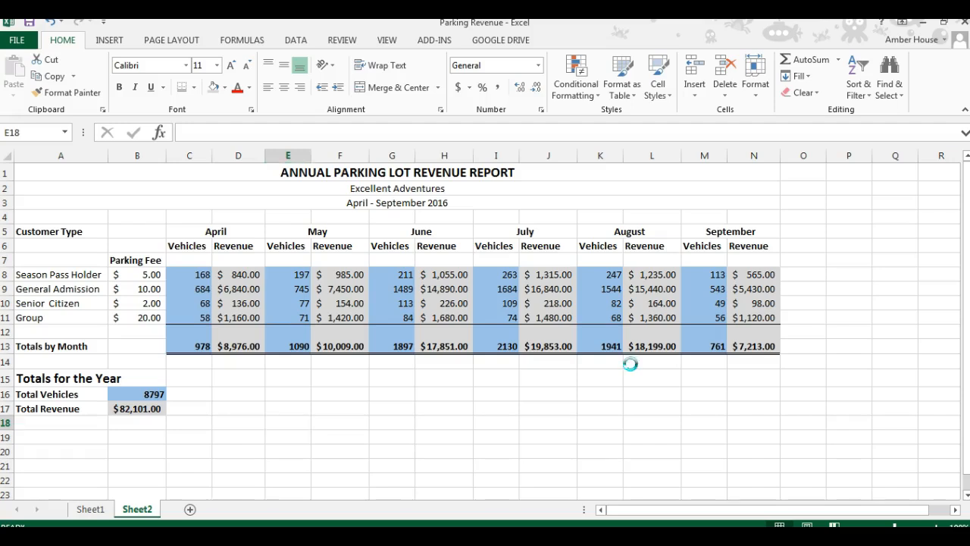
# Step: Display the cell formulas instead of values and change the page orientation
pyautogui.hotkey('ctrl', '`')
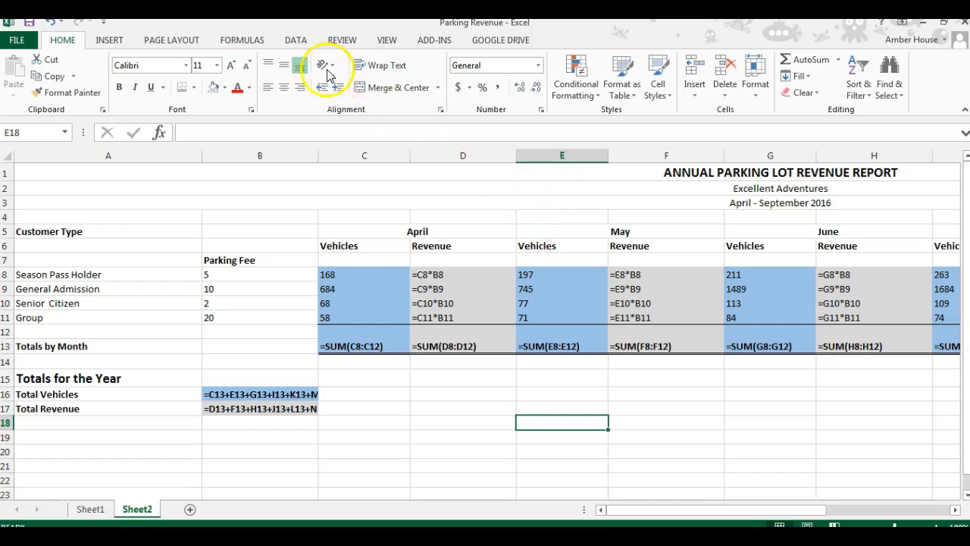
pyautogui.click(157, 42)
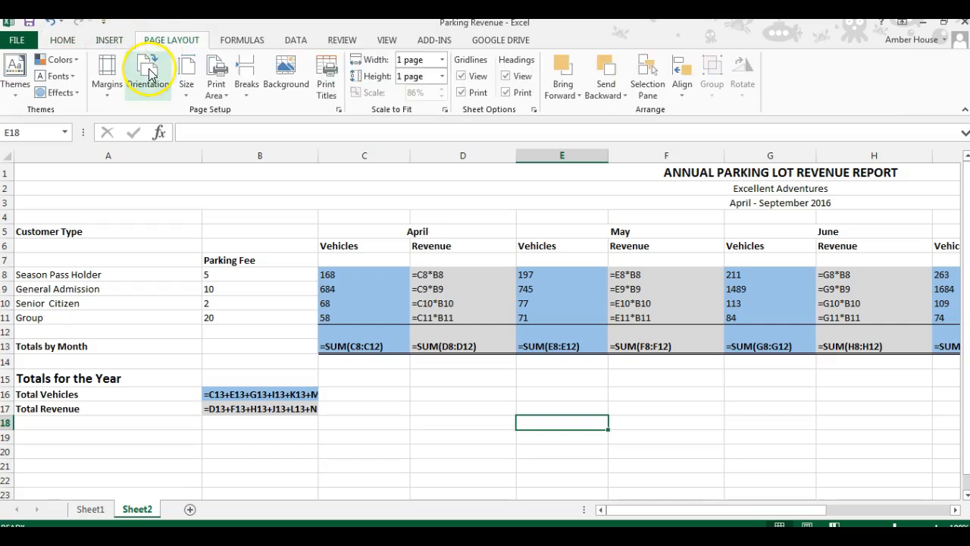
pyautogui.click(149, 73)
pyautogui.click(158, 148)
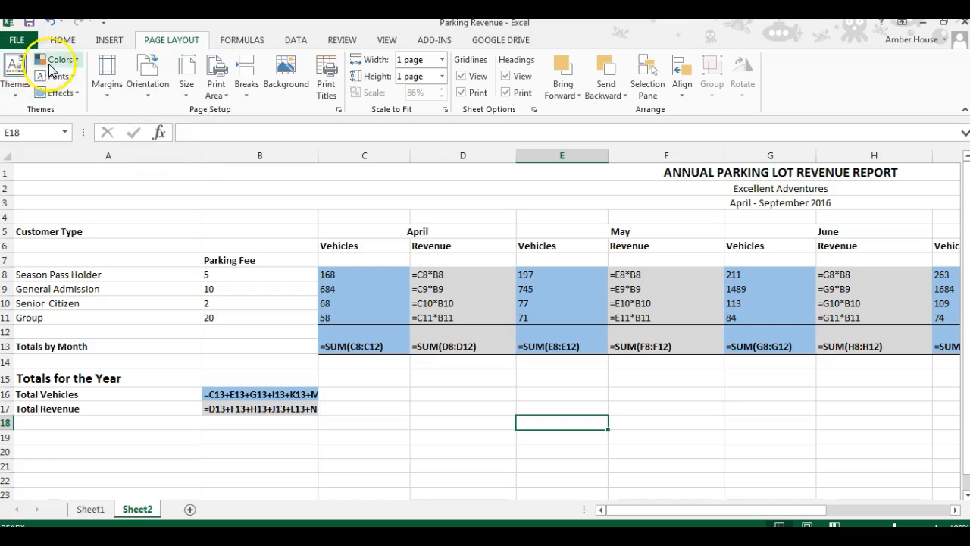
# Step: Save the workbook as a PDF named Parking Revenue in the 7th Grade folder
pyautogui.click(27, 44)
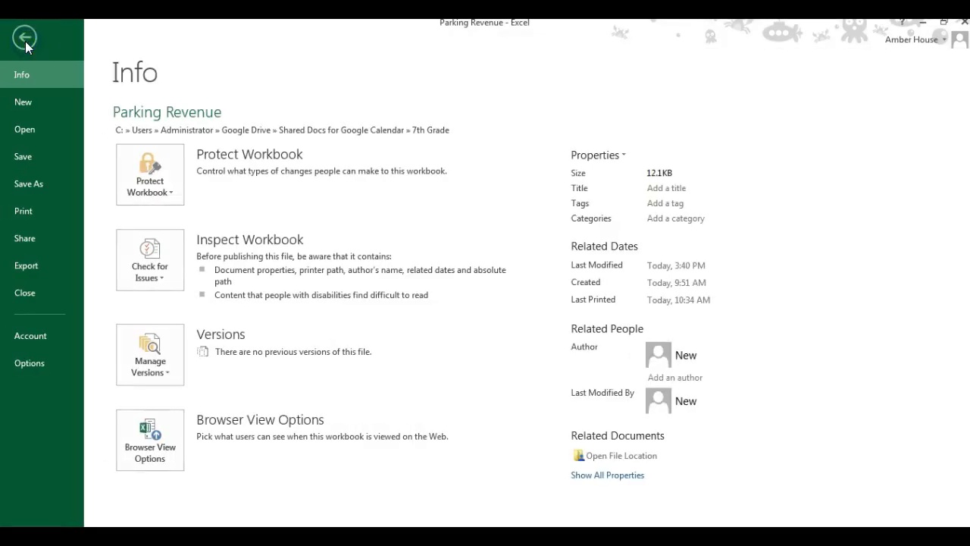
pyautogui.click(29, 186)
pyautogui.click(160, 208)
pyautogui.click(369, 232)
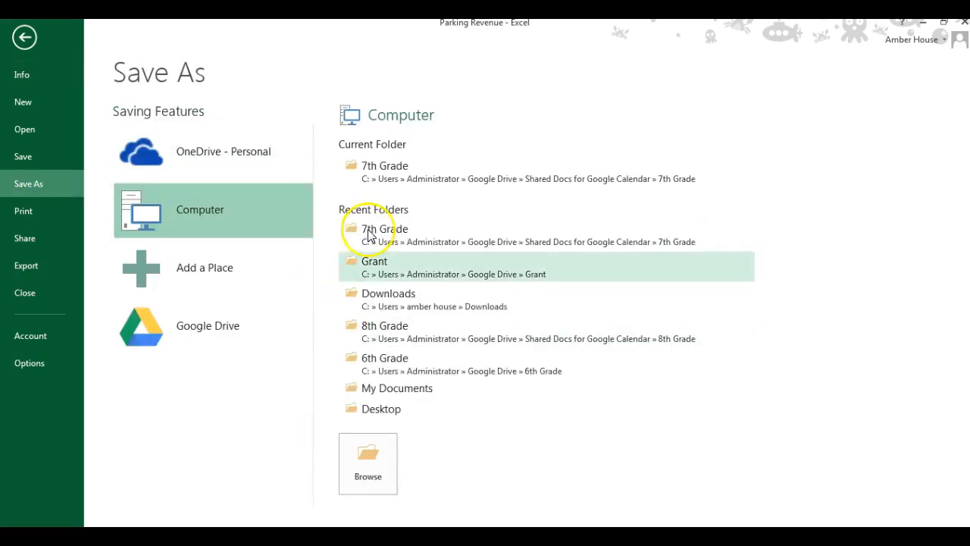
pyautogui.click(359, 439)
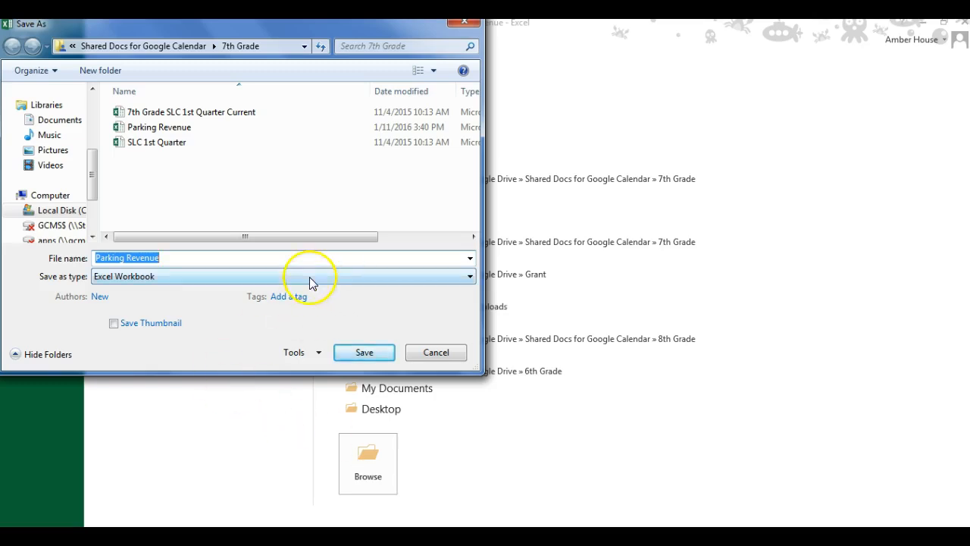
pyautogui.click(309, 278)
pyautogui.click(225, 277)
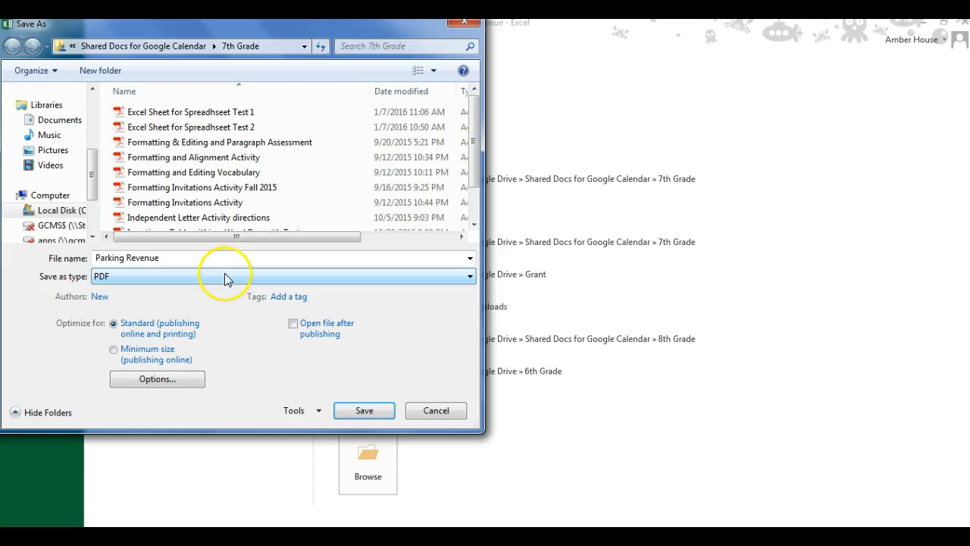
pyautogui.click(364, 413)
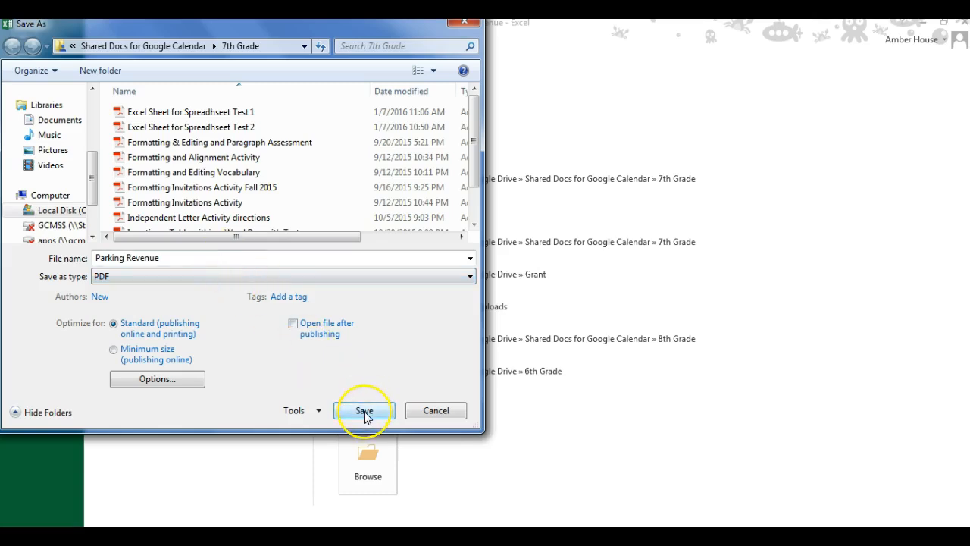
pyautogui.click(365, 414)
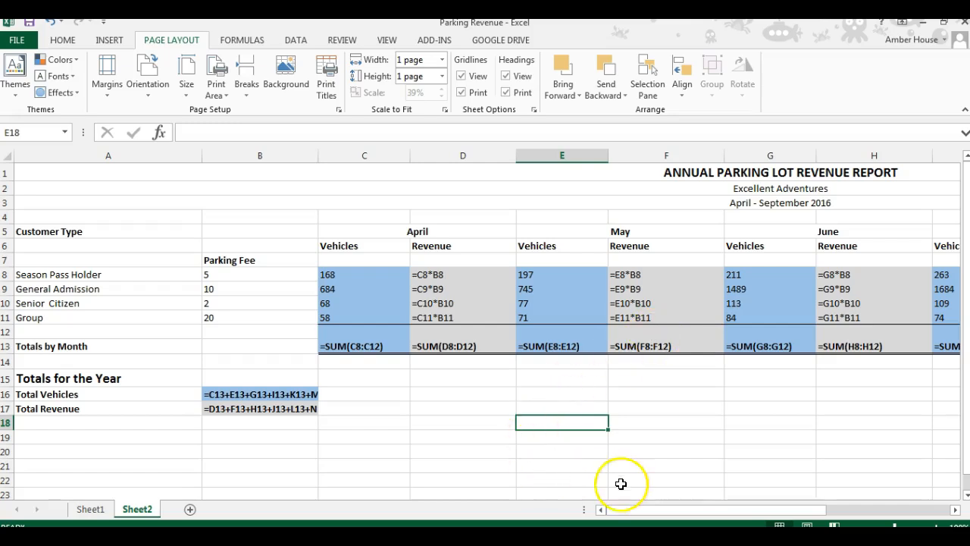
pyautogui.moveTo(636, 511); pyautogui.dragTo(470, 444)
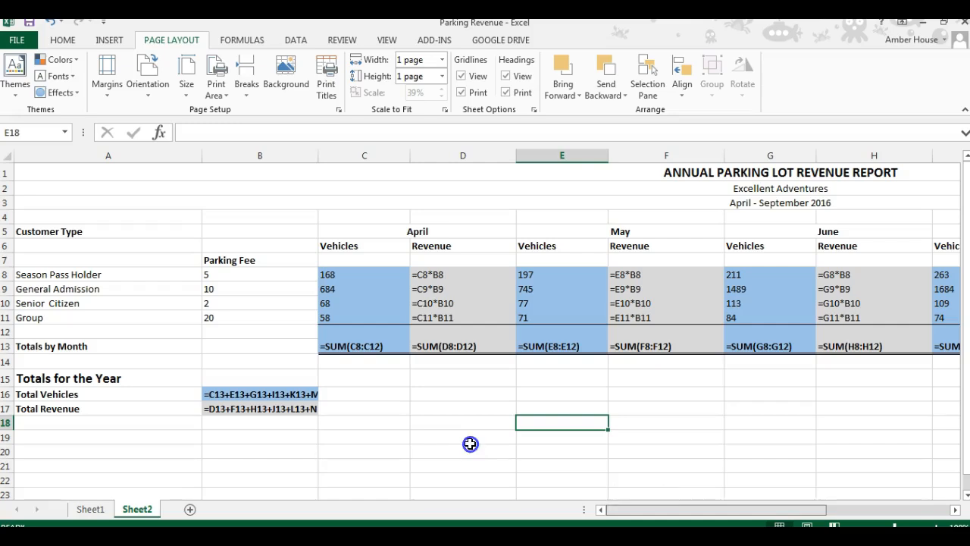